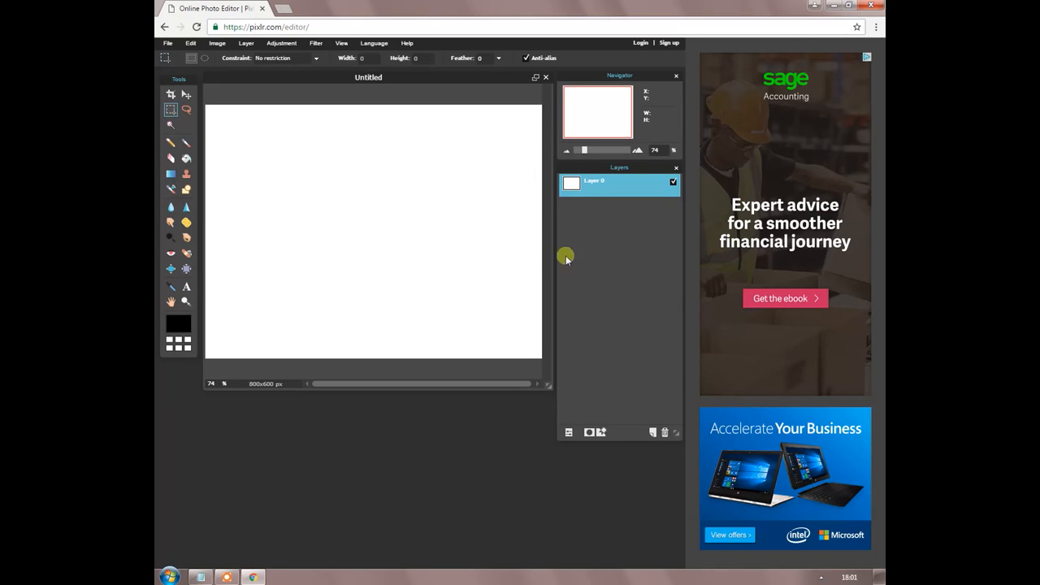
Step: Clear the entire white background of Layer 0 to transparency and paint a black ring with the Brush tool
key("ctrl+a")
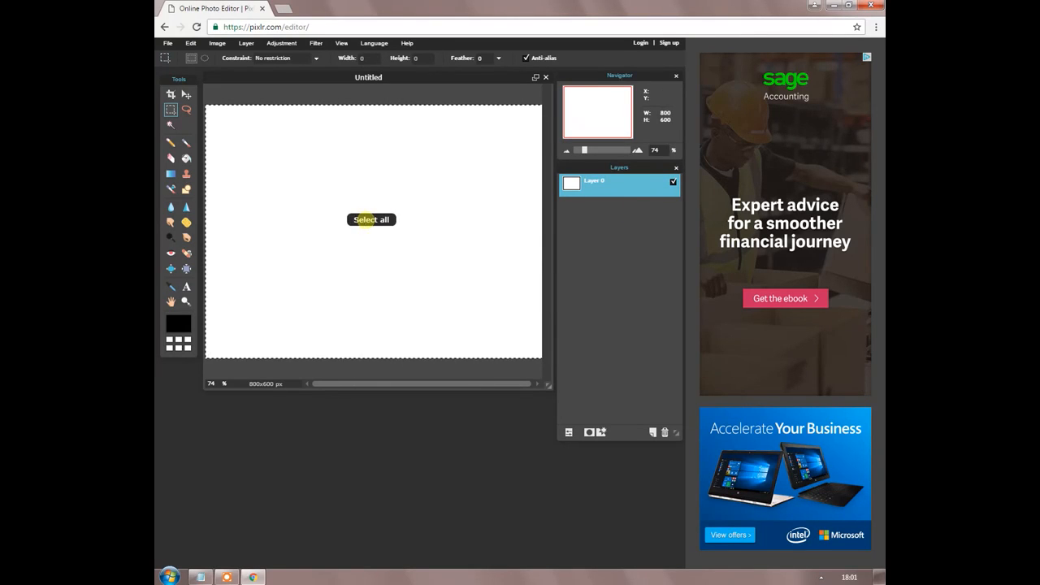
key("Delete")
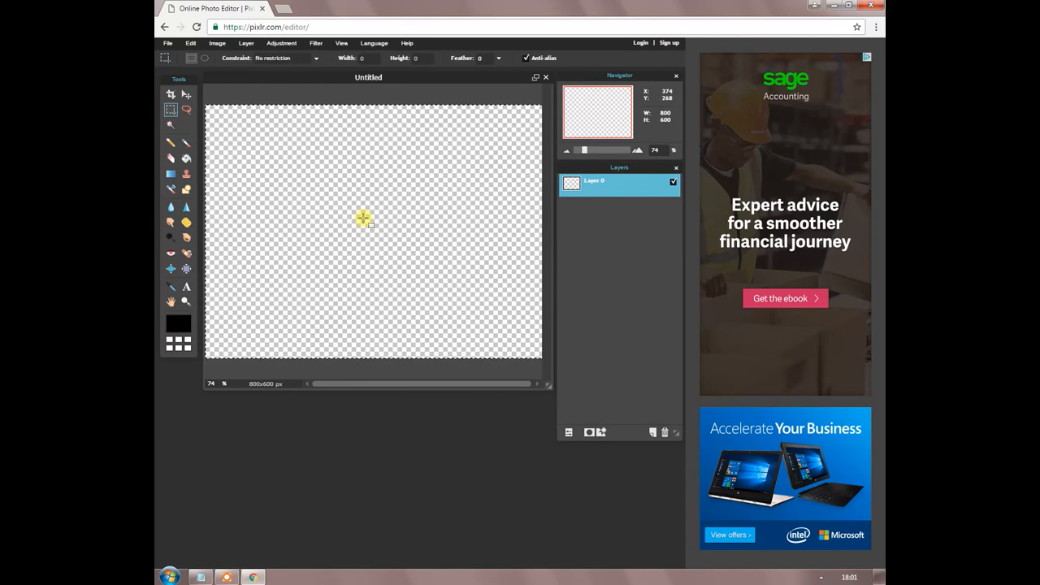
left_click(185, 143)
mouse_move(342, 182)
left_mouse_down()
mouse_move(315, 208)
mouse_move(350, 228)
mouse_move(335, 176)
left_mouse_up()
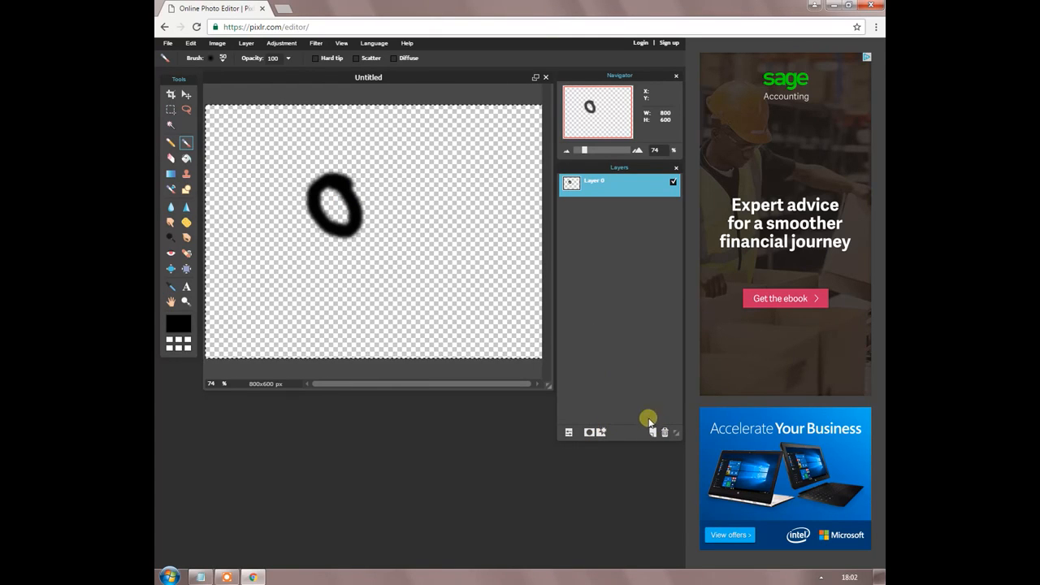
Step: Add a new layer beneath Layer 0 and paint a very pale green diagonal brush stroke on it, passing behind the black ring
left_click(652, 432)
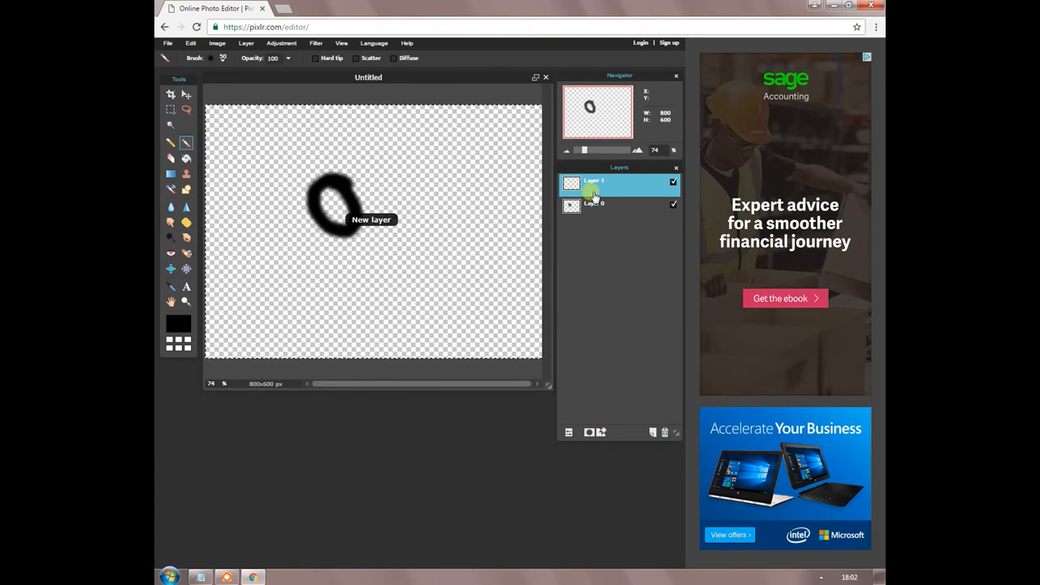
left_click_drag(595, 216, 593, 216)
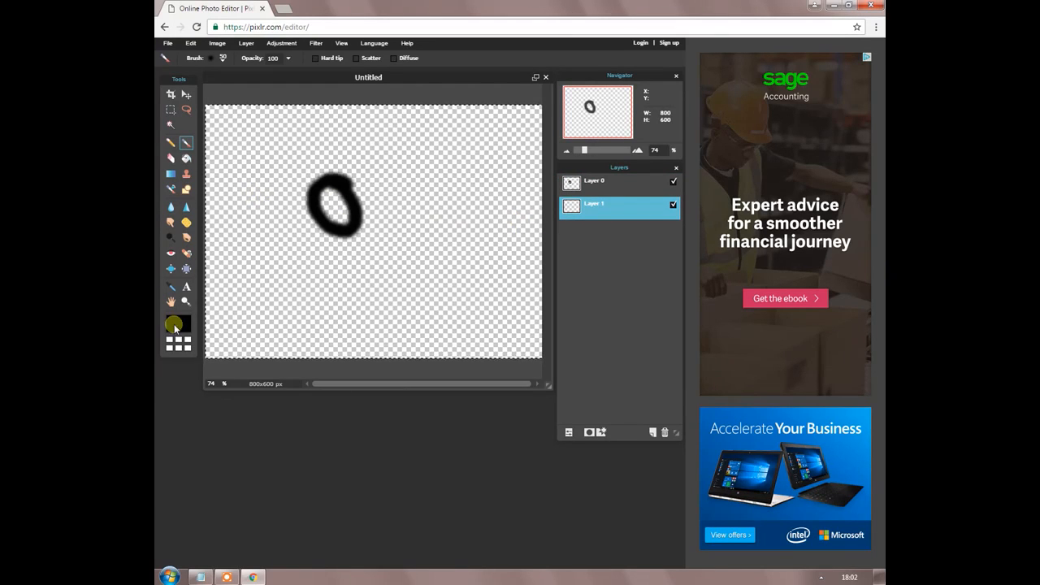
left_click(172, 316)
left_click(398, 295)
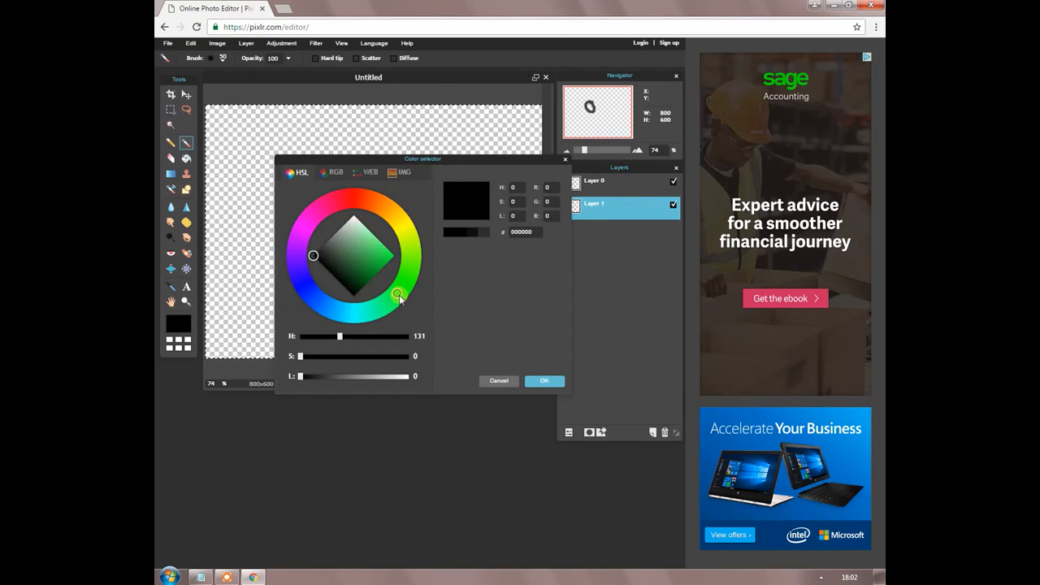
mouse_move(315, 252)
left_mouse_down()
mouse_move(357, 217)
mouse_move(395, 214)
mouse_move(404, 281)
left_mouse_up()
left_click(535, 382)
mouse_move(294, 246)
left_mouse_down()
mouse_move(309, 224)
mouse_move(391, 191)
mouse_move(301, 239)
left_mouse_up()
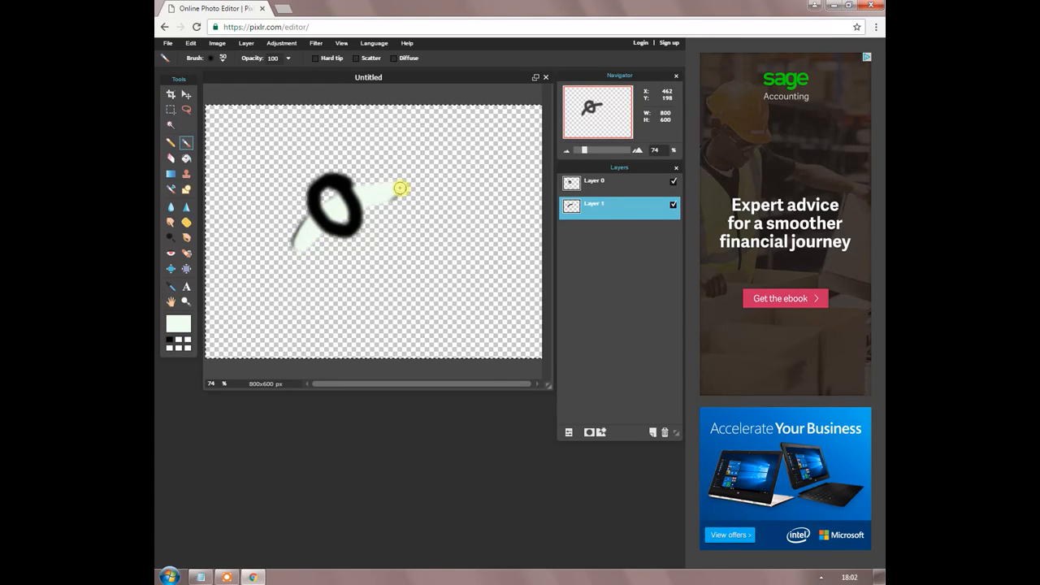
mouse_move(599, 211)
left_mouse_down()
mouse_move(598, 182)
mouse_move(599, 206)
mouse_move(610, 204)
mouse_move(599, 207)
left_mouse_up()
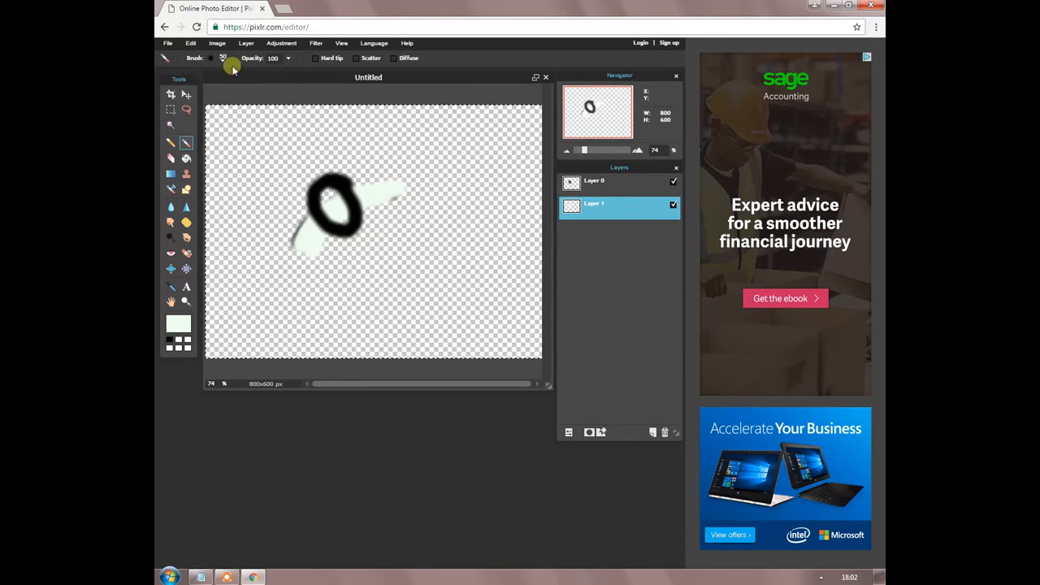
Step: Open unsplash.com in a new browser tab
left_click(283, 9)
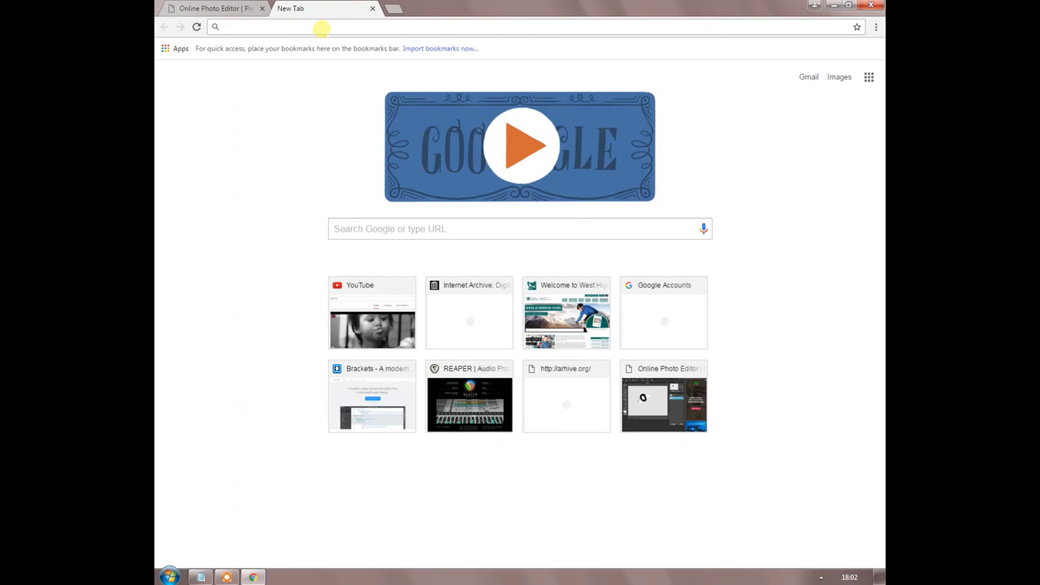
type("unsplash")
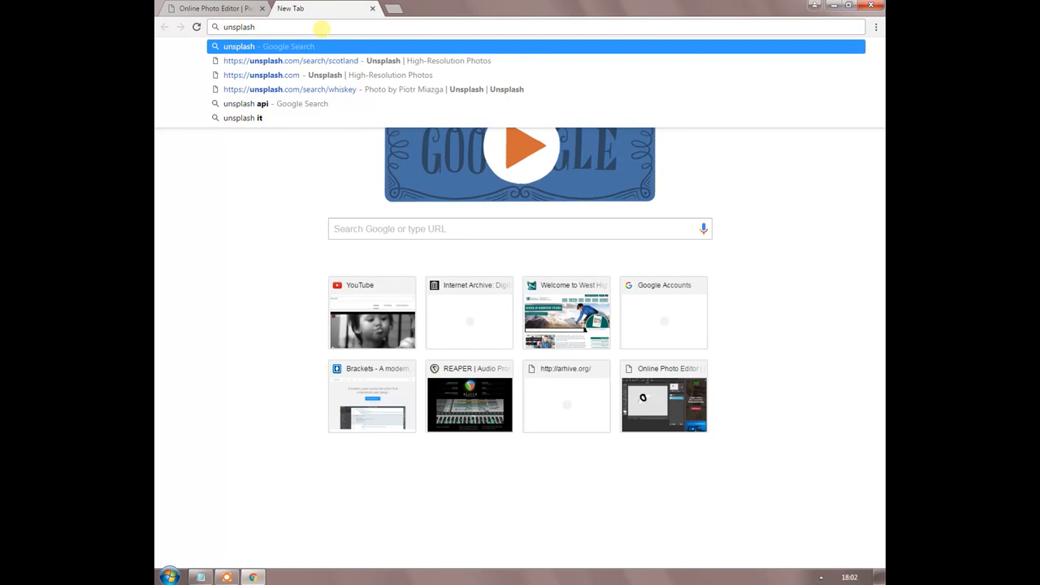
type(".com")
key("Return")
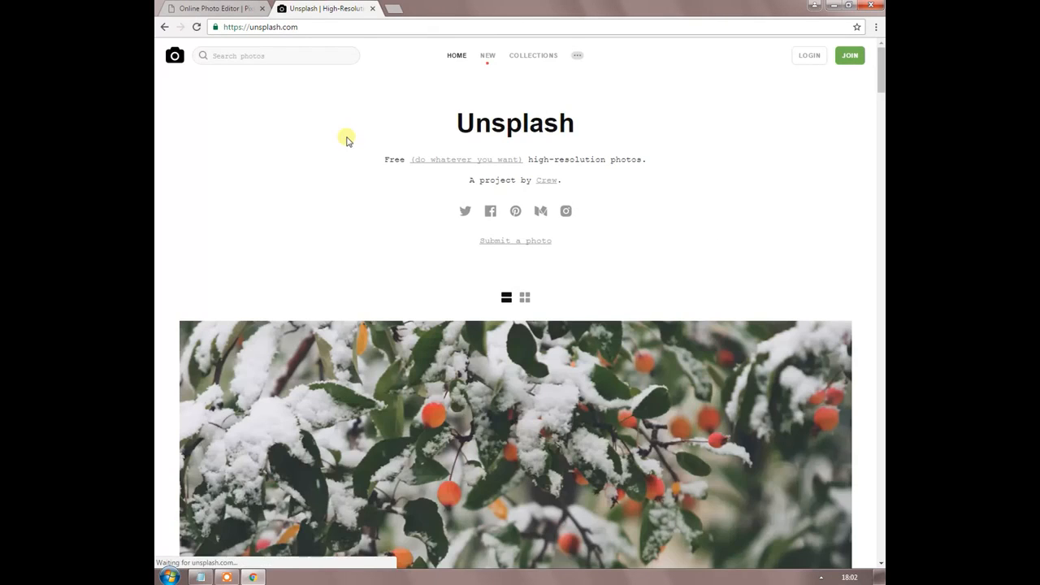
Step: Open the full-size photo of snow-covered berries and save it to the Desktop as a.jpg
scroll(398, 268, "down", 2)
left_click(486, 285)
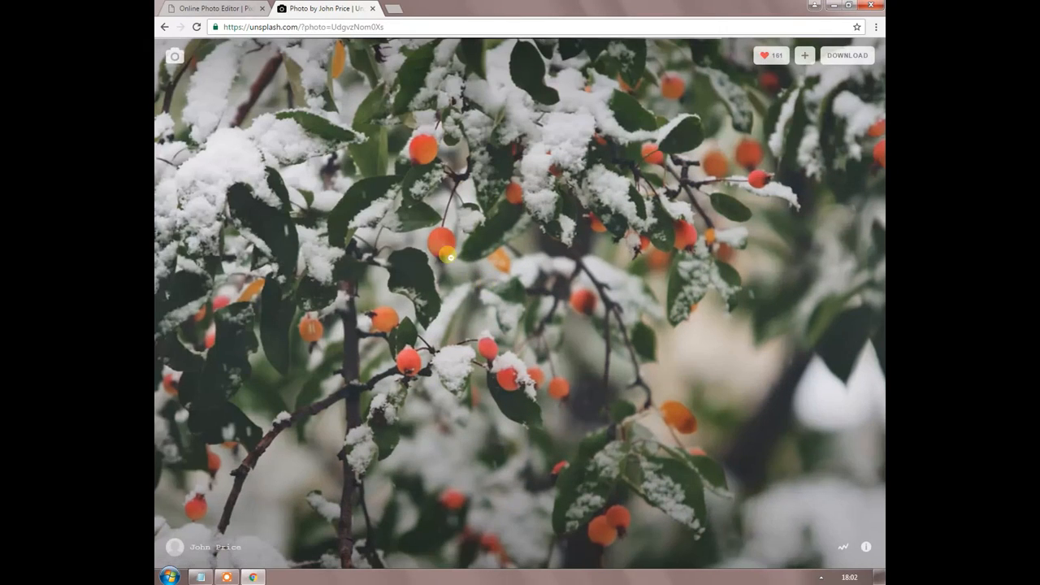
left_click(843, 55)
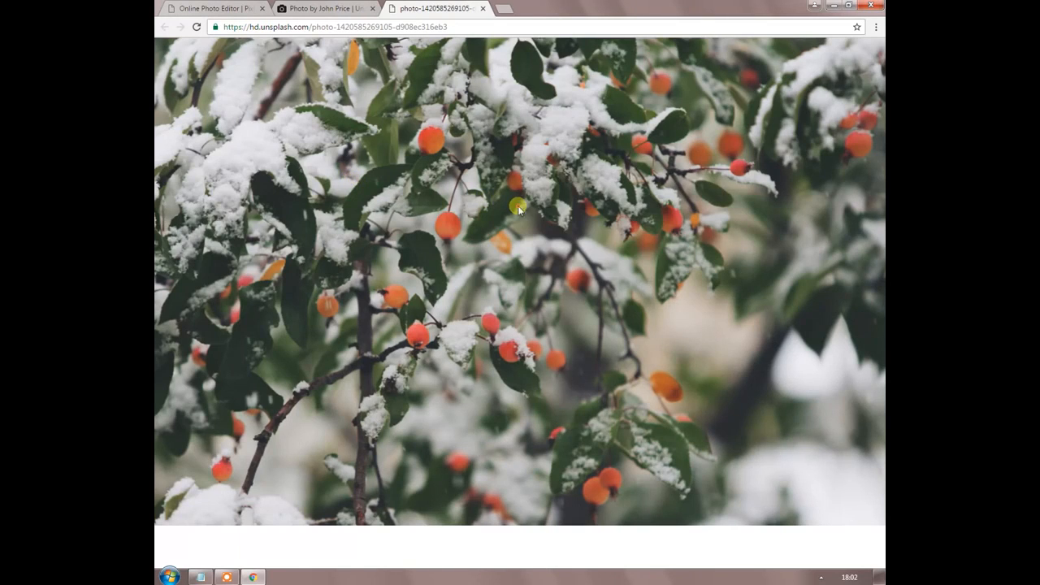
right_click(517, 208)
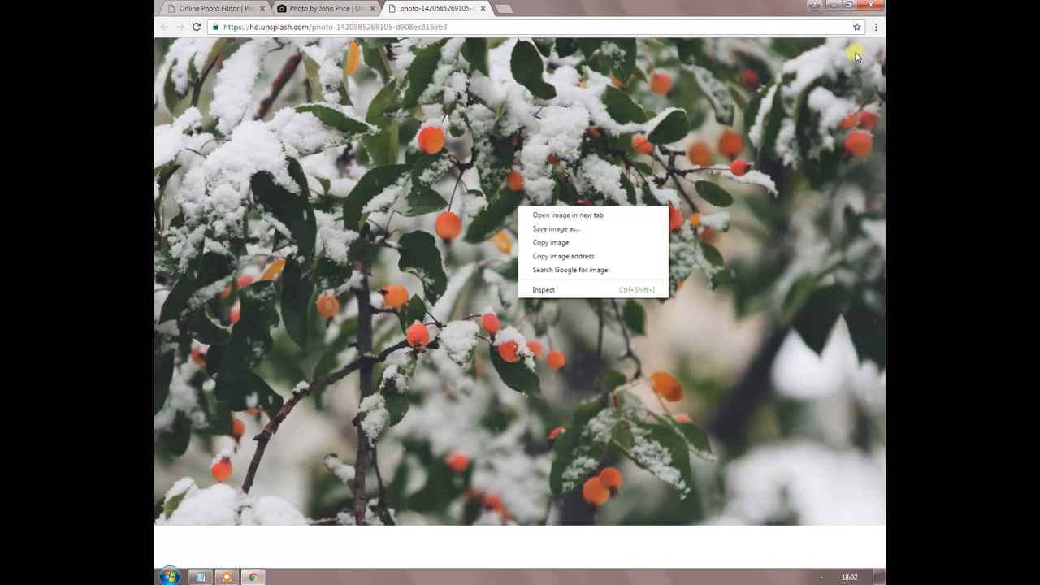
left_click(561, 229)
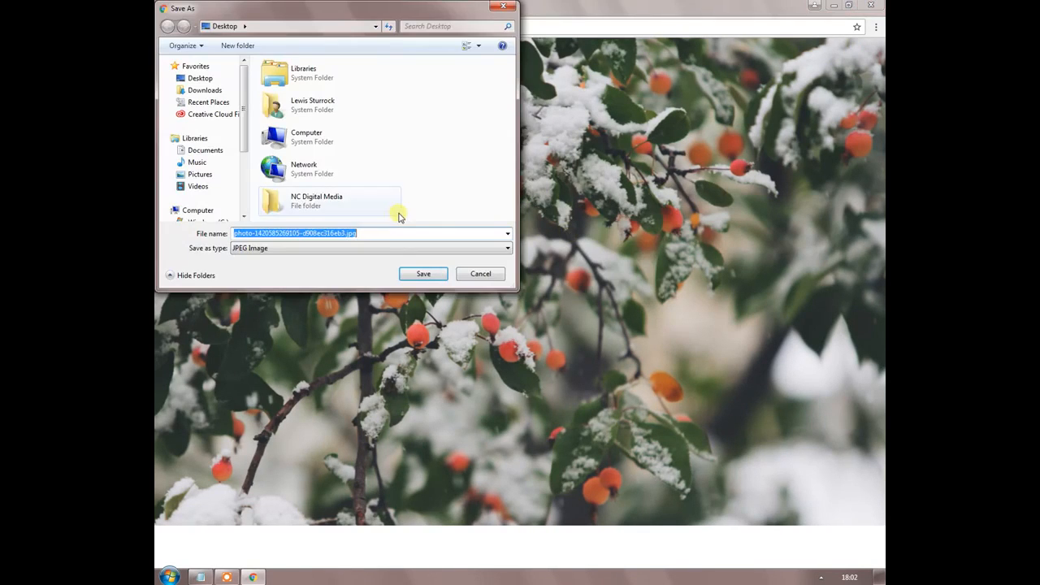
type("a")
left_click(421, 275)
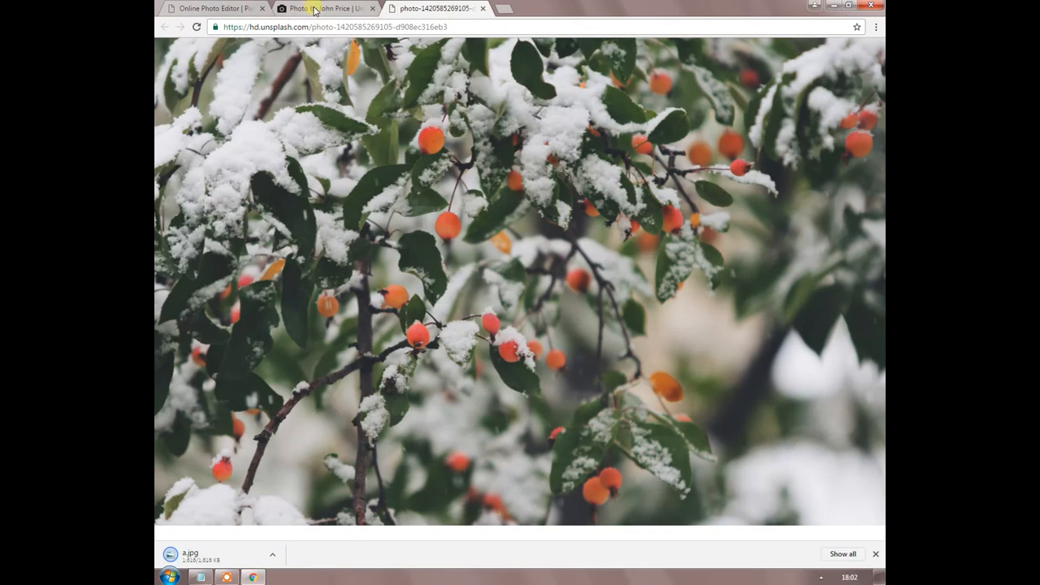
Step: Return to the Unsplash photo site and search it for "cat"
left_click(313, 11)
left_click(159, 28)
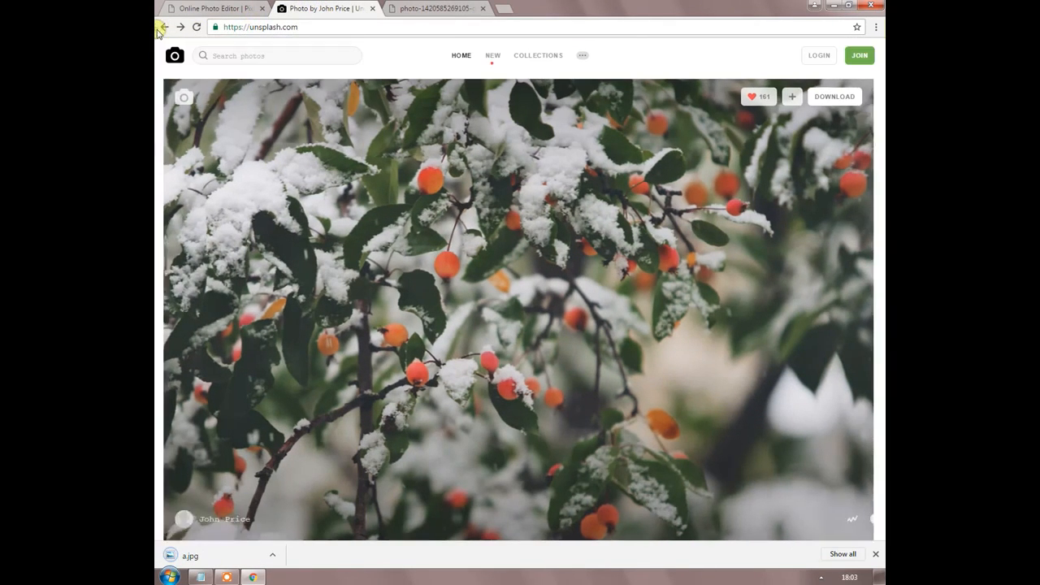
left_click(281, 54)
type("ca")
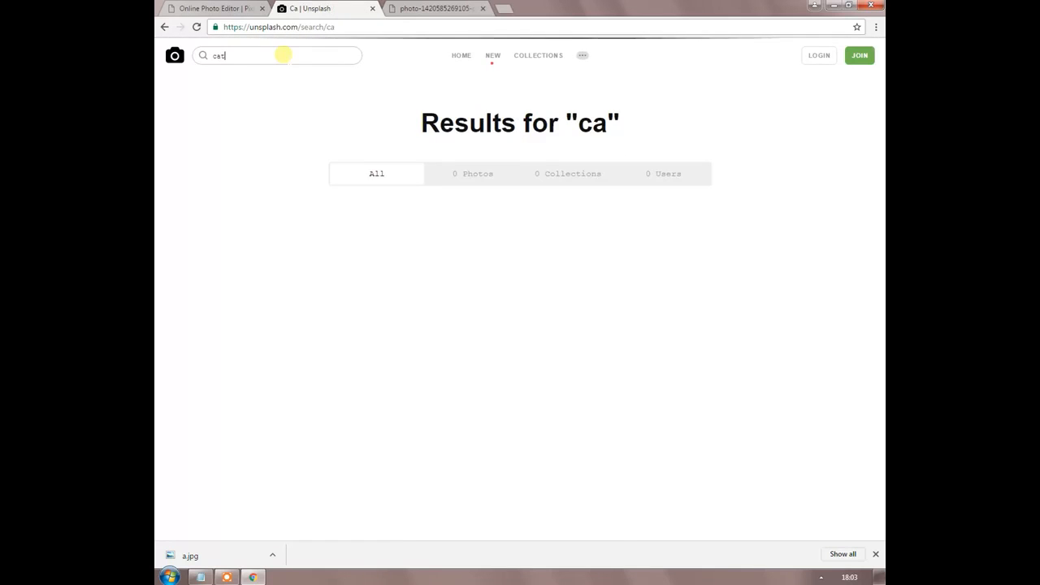
type("t")
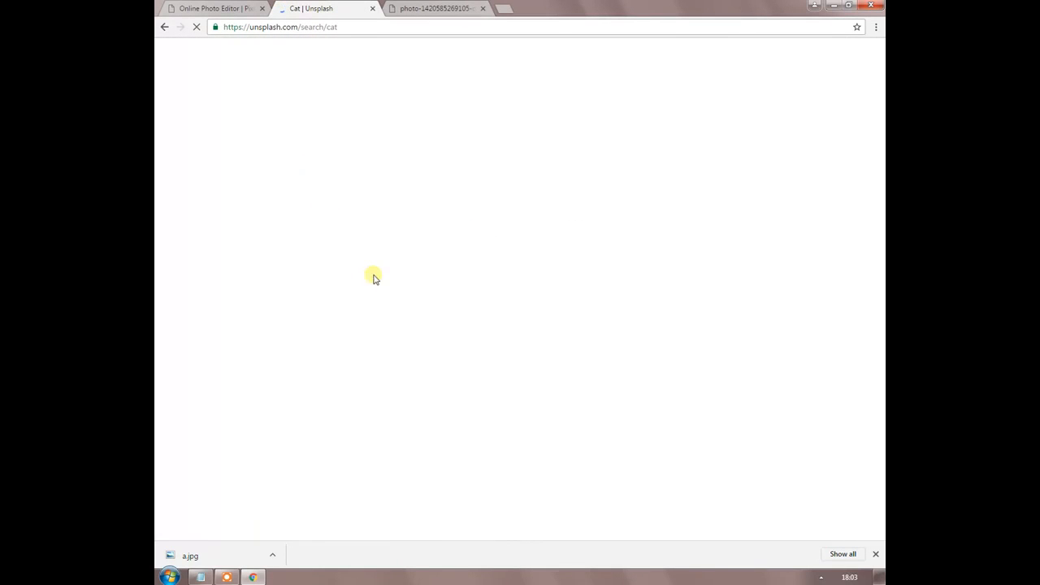
Step: Open the full-size photo of the cat wearing glasses and save it to the Desktop as cat.jpg
left_click(322, 427)
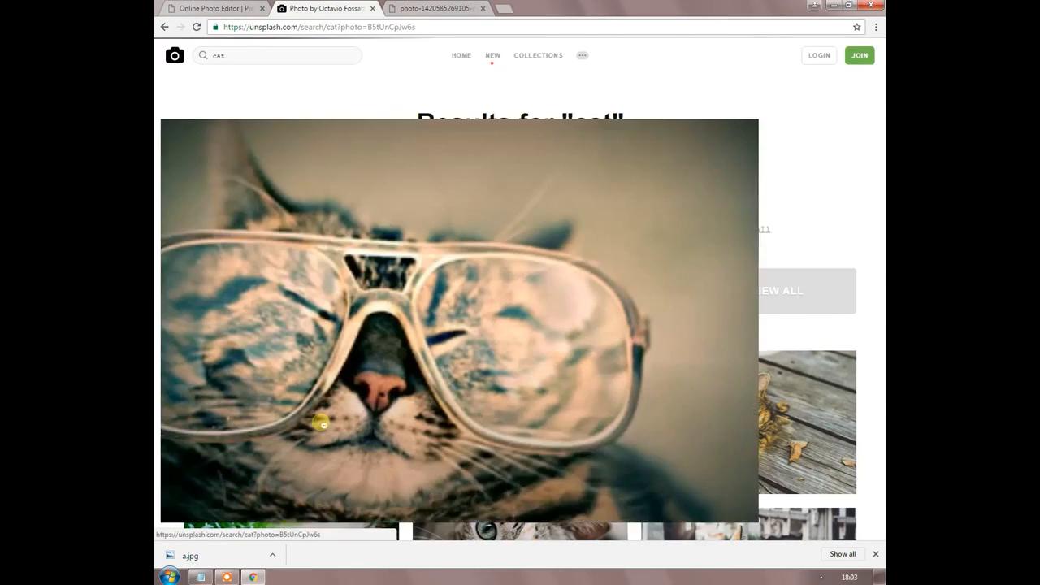
left_click(837, 57)
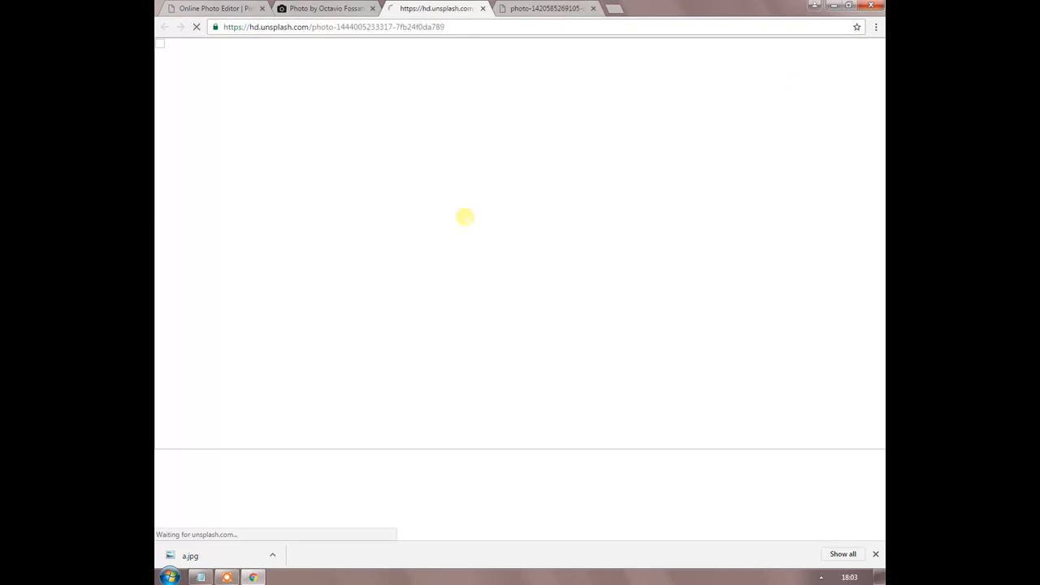
right_click(529, 221)
left_click(568, 240)
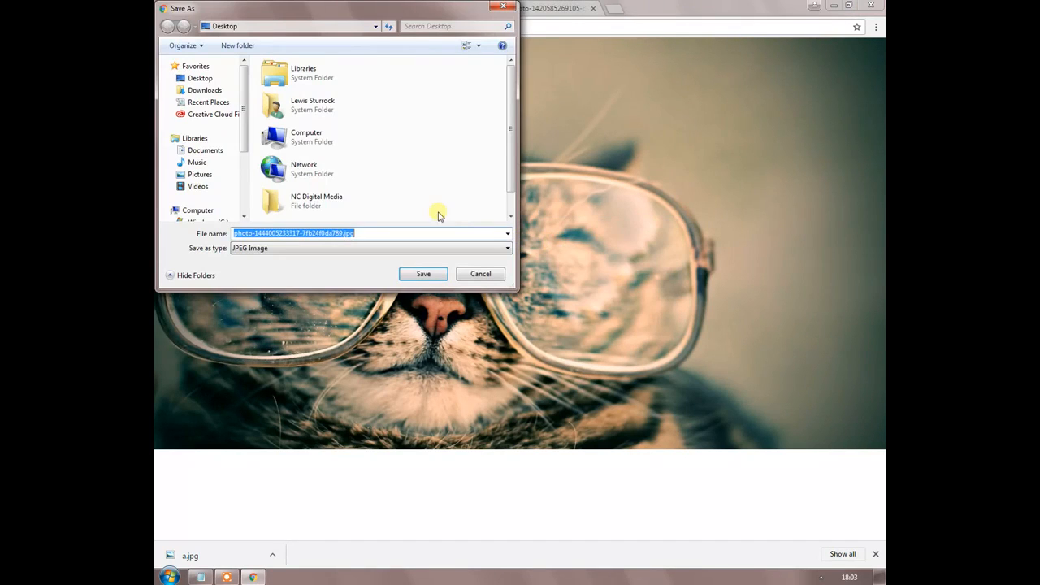
type("cat")
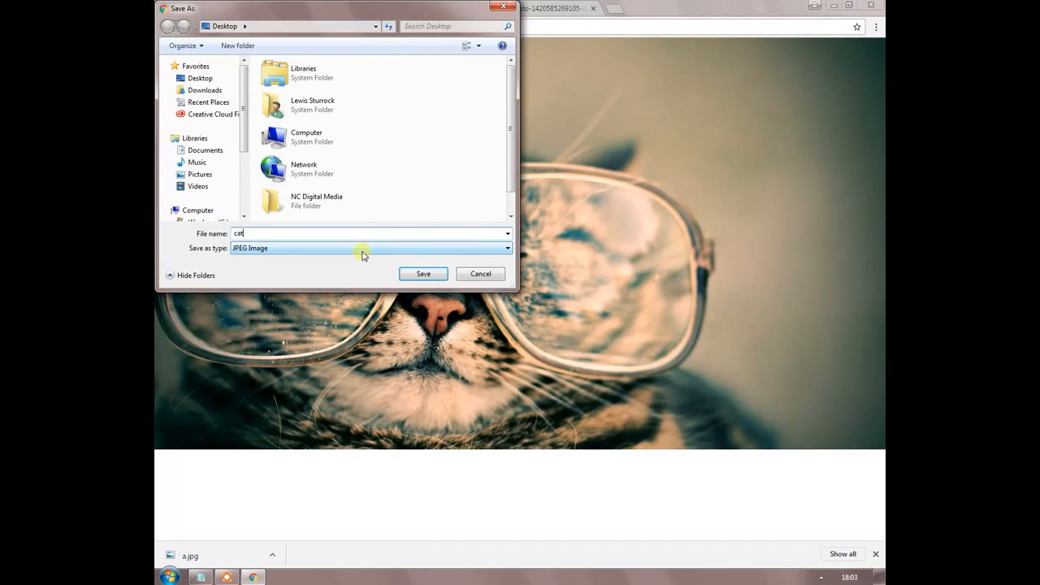
key("Return")
Step: Check the desktop for the saved images, and close the Unsplash and photo tabs to return to the Pixlr editor
left_click(833, 5)
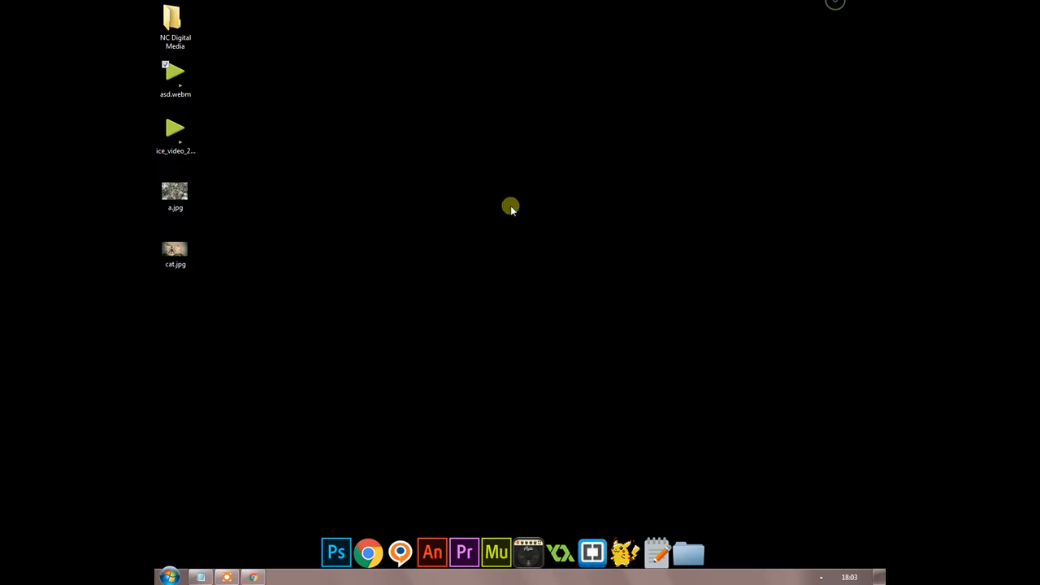
left_click(253, 576)
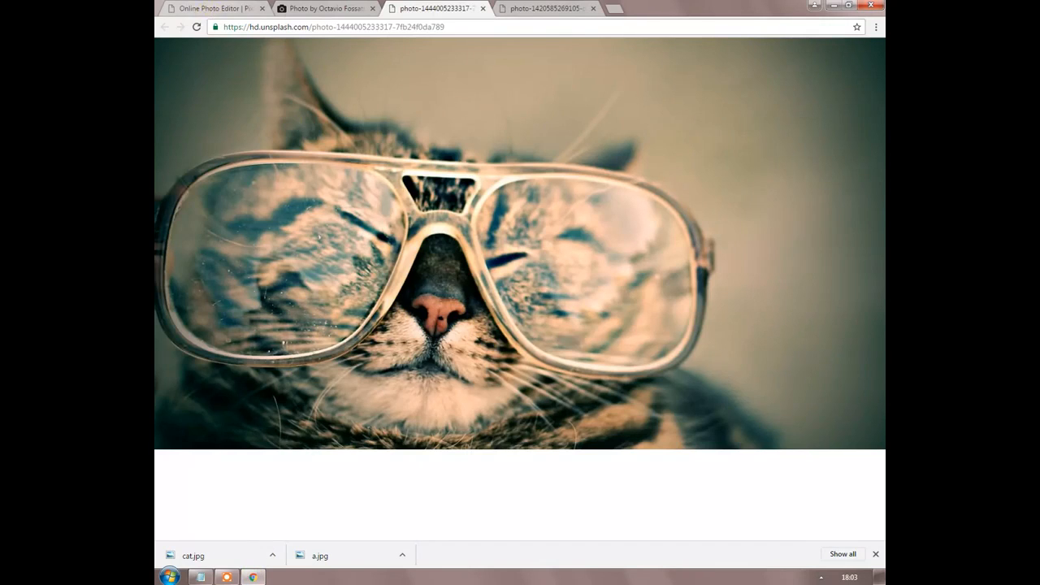
left_click(215, 8)
left_click(349, 9)
left_click(373, 8)
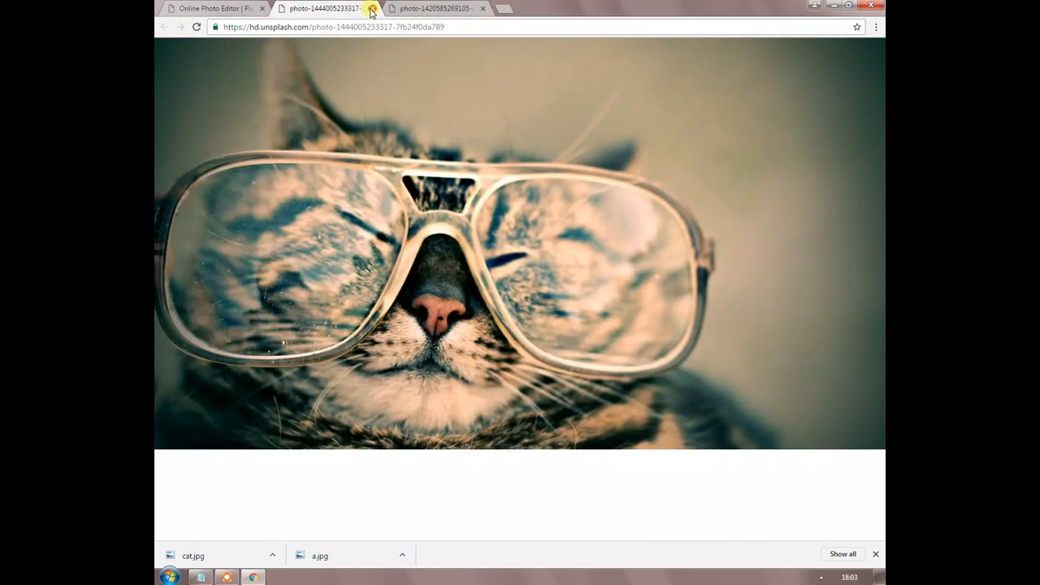
left_click(371, 8)
left_click(372, 8)
Step: Open a.jpg from the Desktop as a new layer in the image
left_click(246, 43)
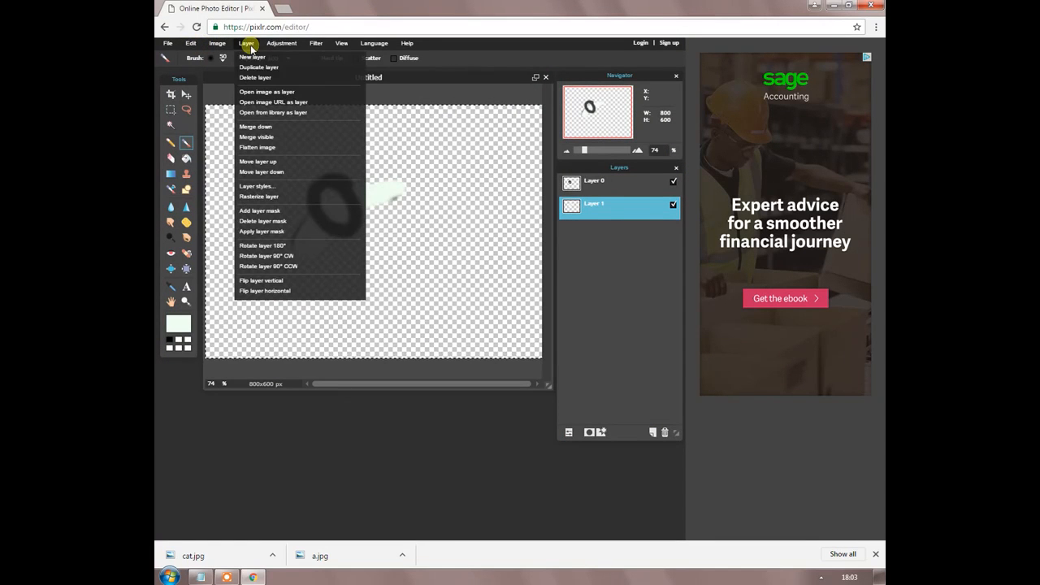
left_click(266, 92)
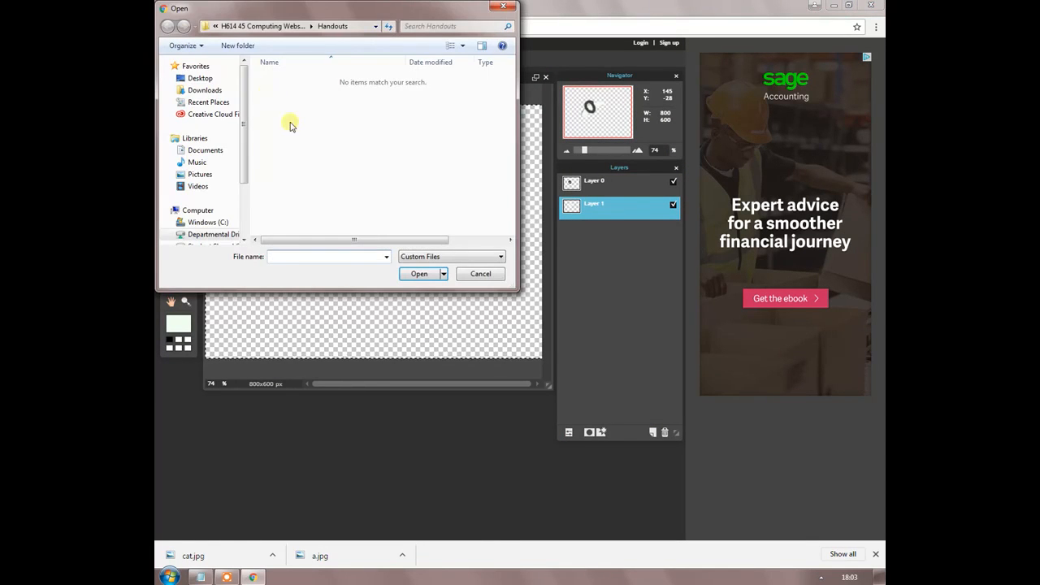
left_click(202, 79)
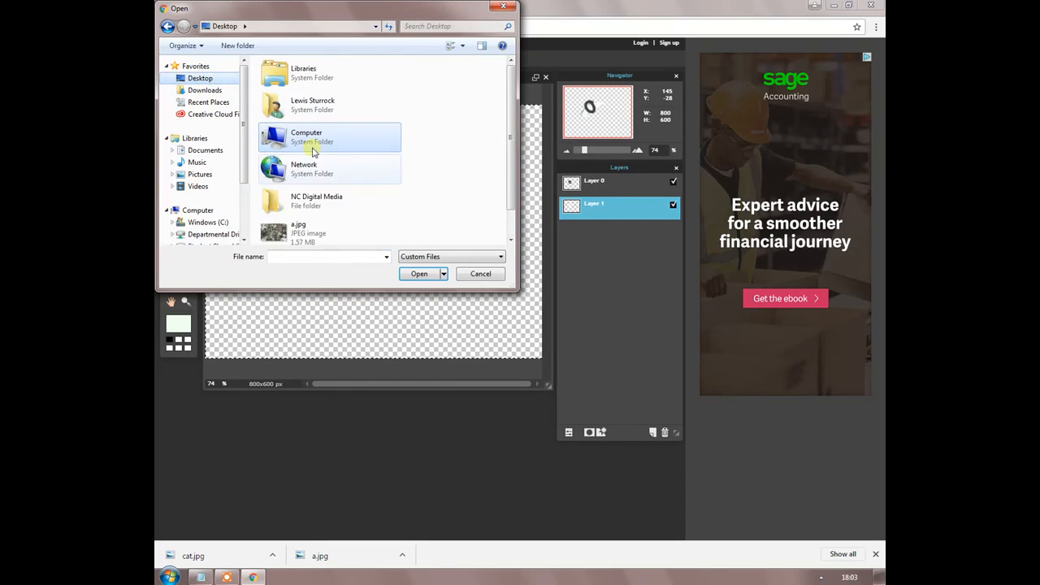
double_click(315, 228)
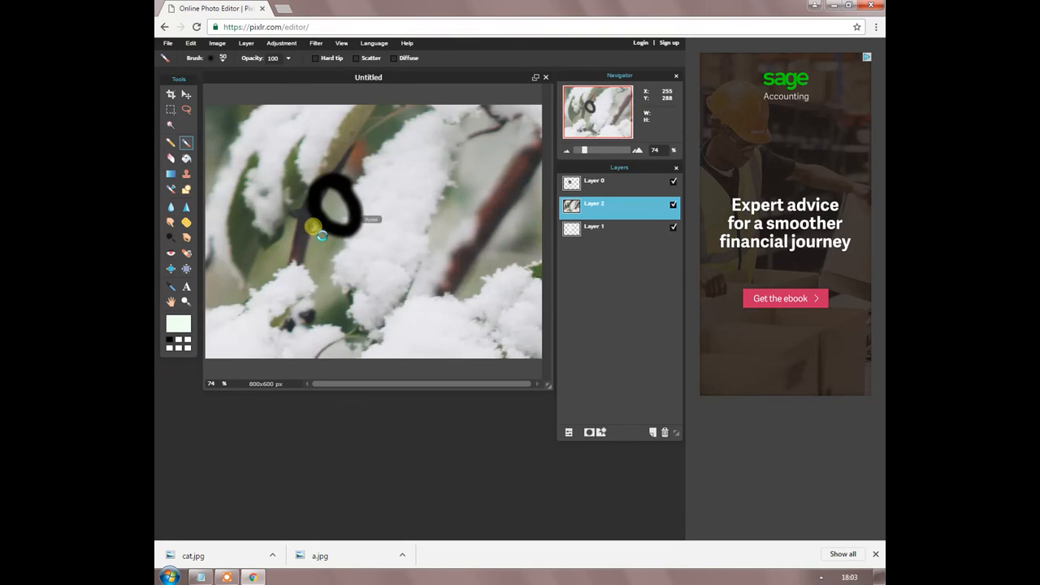
Step: Scale down the berry photo on Layer 2, position it to fill the canvas, and move its layer to the bottom of the stack
left_click(170, 110)
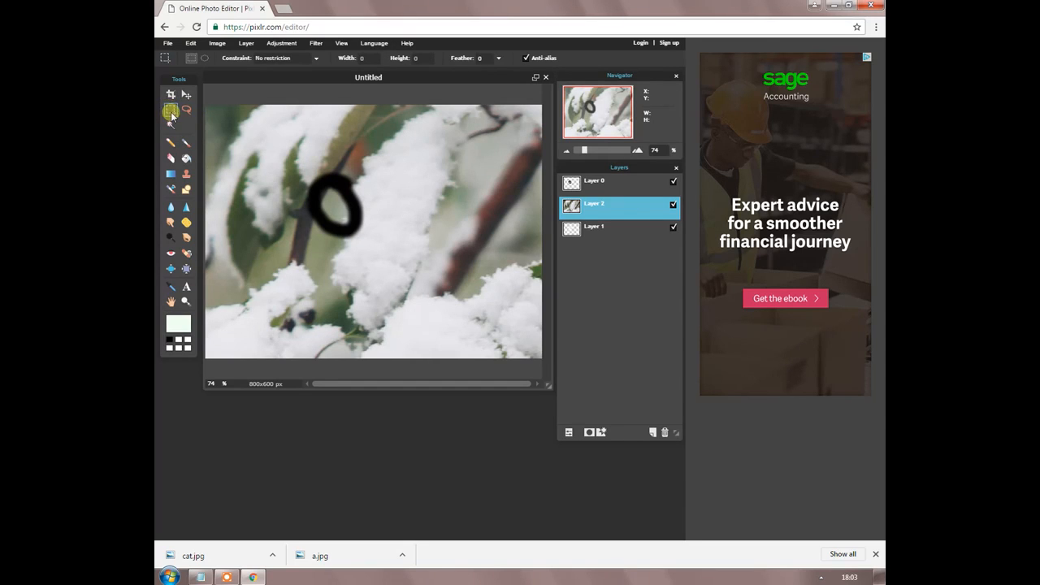
right_click(268, 149)
left_click(379, 217)
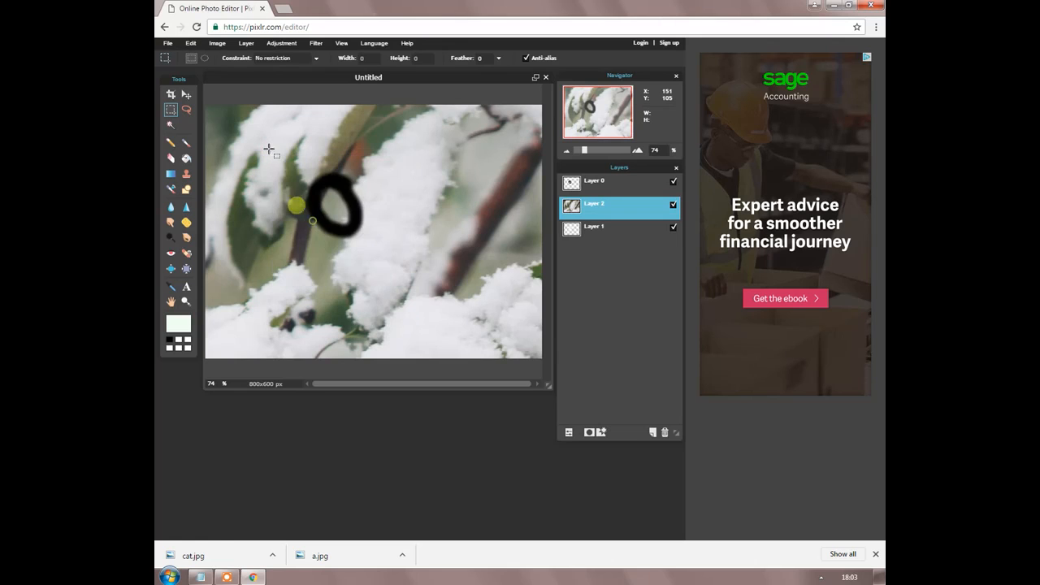
left_click_drag(208, 108, 404, 282)
left_click_drag(490, 321, 179, 101)
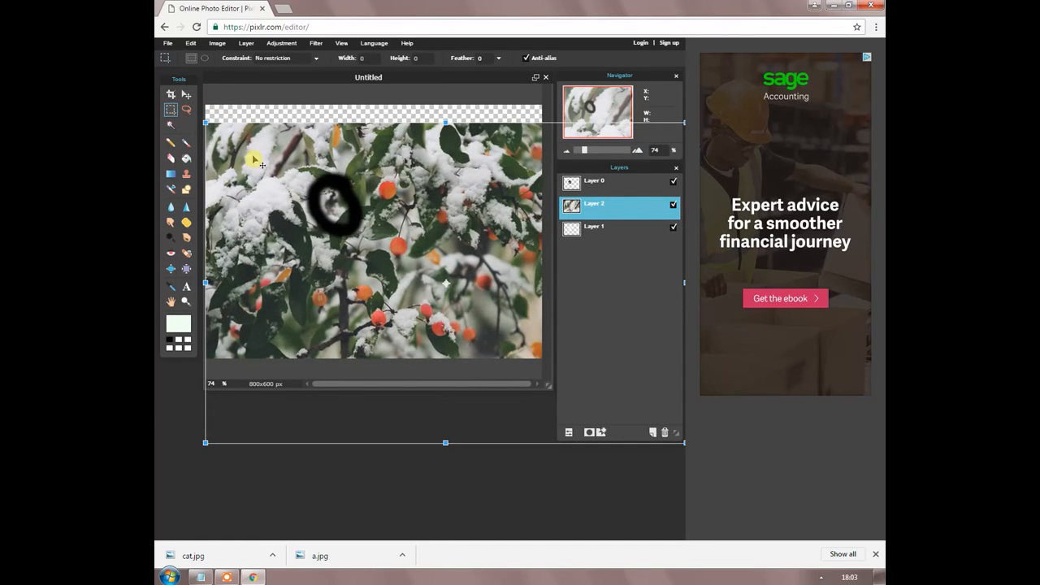
key("Return")
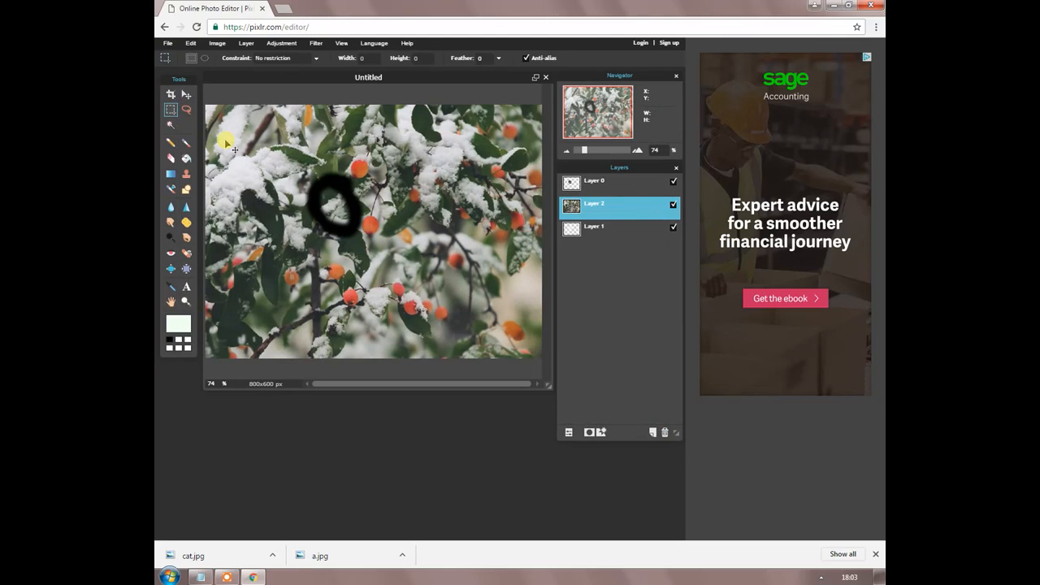
left_click_drag(585, 239, 590, 240)
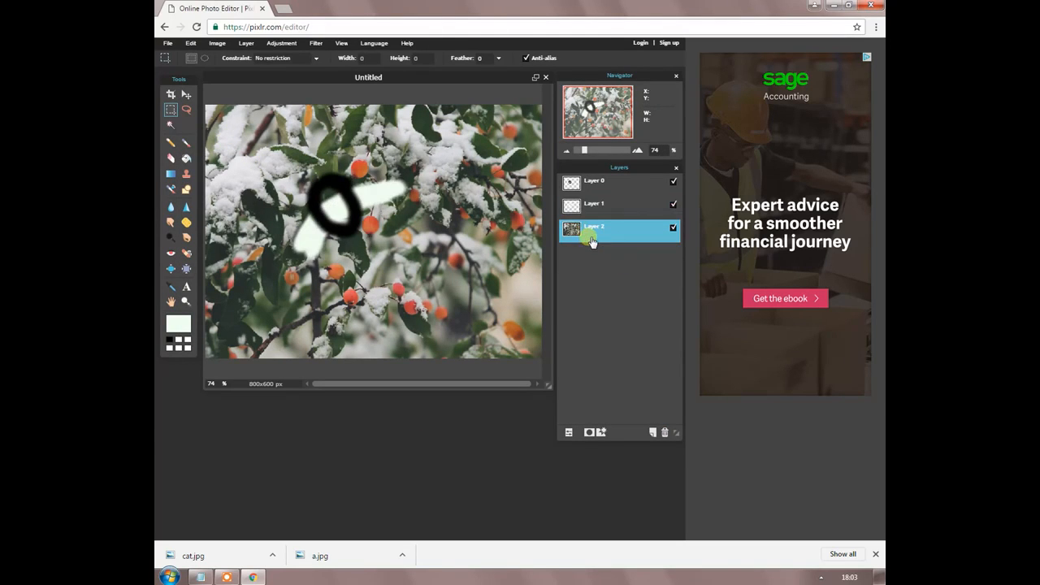
Step: Open cat.jpg from the Desktop as a new layer above the berry photo
left_click(246, 44)
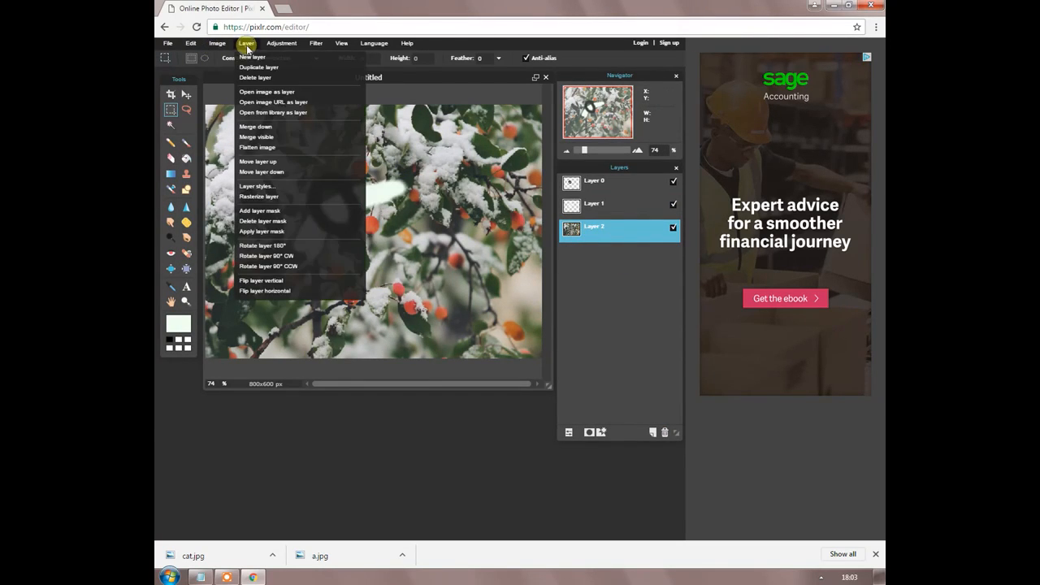
left_click(262, 91)
left_click(309, 233)
scroll(308, 233, "down", 1)
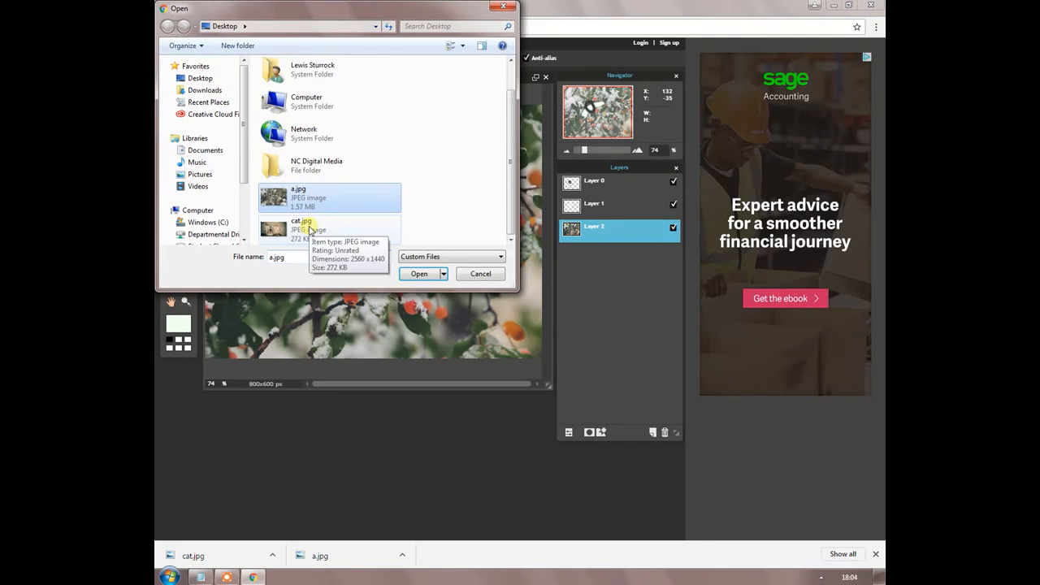
double_click(309, 226)
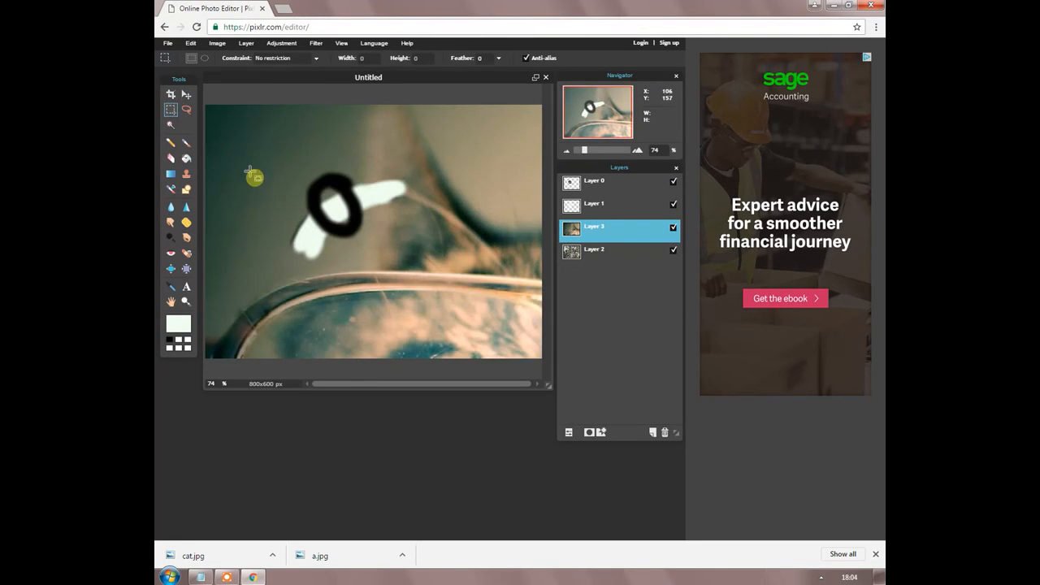
Step: Scale down the cat photo on Layer 3 with free transform until the whole face fits within the canvas
right_click(255, 179)
left_click(169, 111)
right_click(253, 175)
left_click(290, 247)
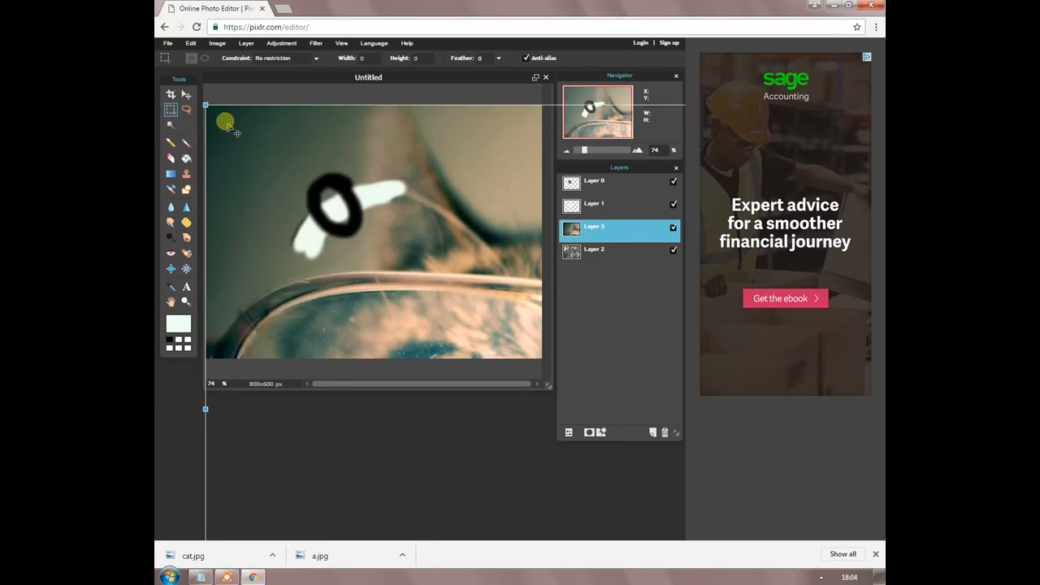
left_click_drag(205, 106, 212, 144)
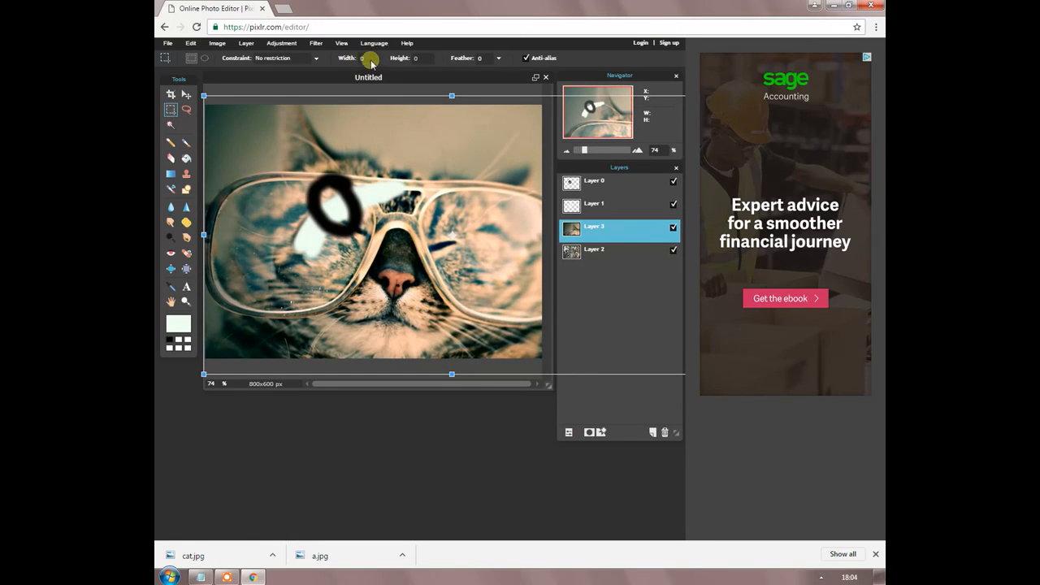
left_click_drag(203, 95, 245, 132)
key("Return")
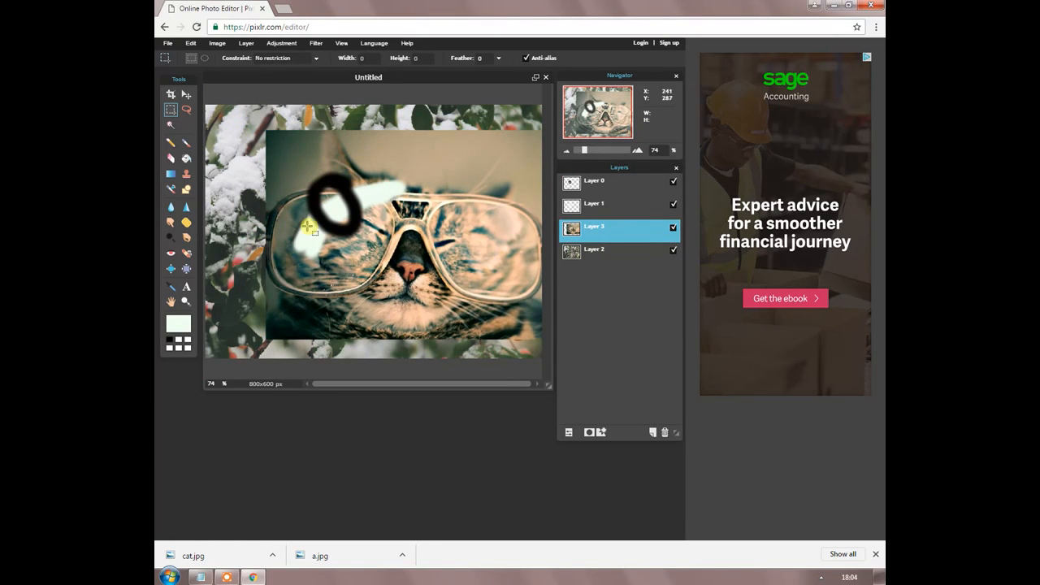
Step: Toggle the visibility of Layer 0 and Layer 1 to check which brush stroke each one holds
left_click(602, 188)
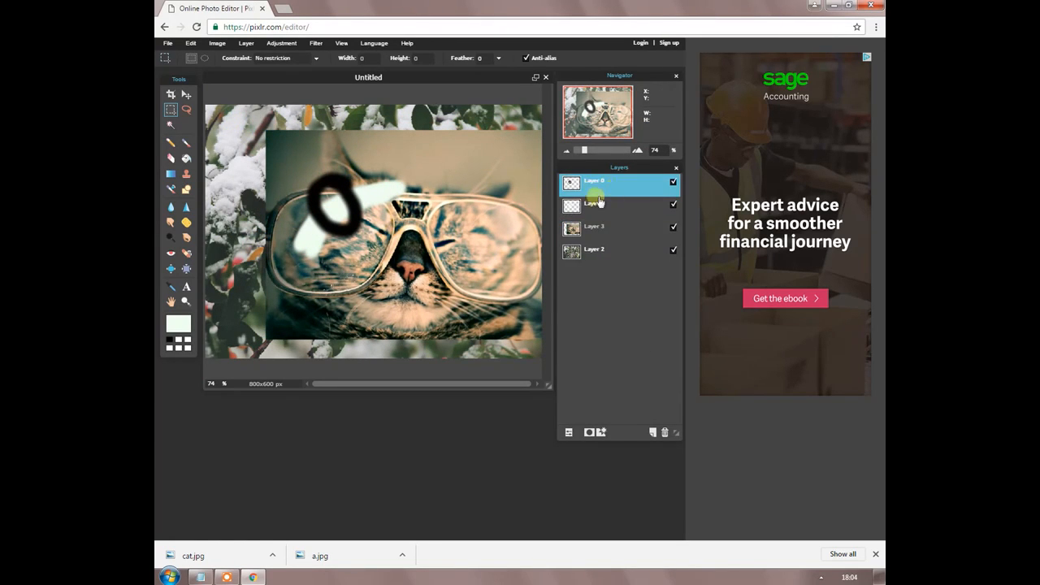
left_click(673, 183)
left_click(674, 204)
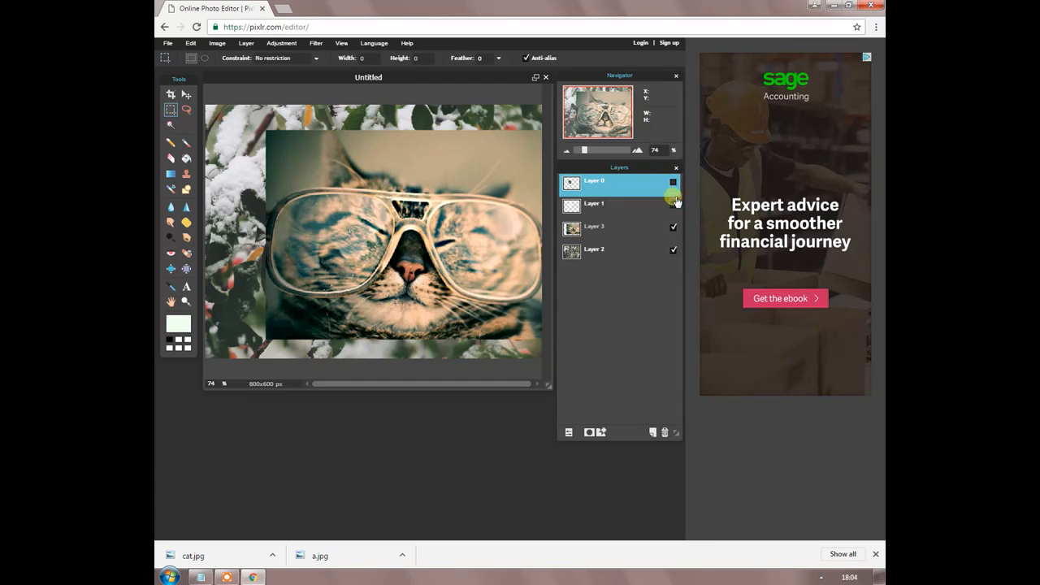
left_click(673, 182)
Step: Delete the two brush-stroke layers, Layer 1 and Layer 0
left_click(662, 209)
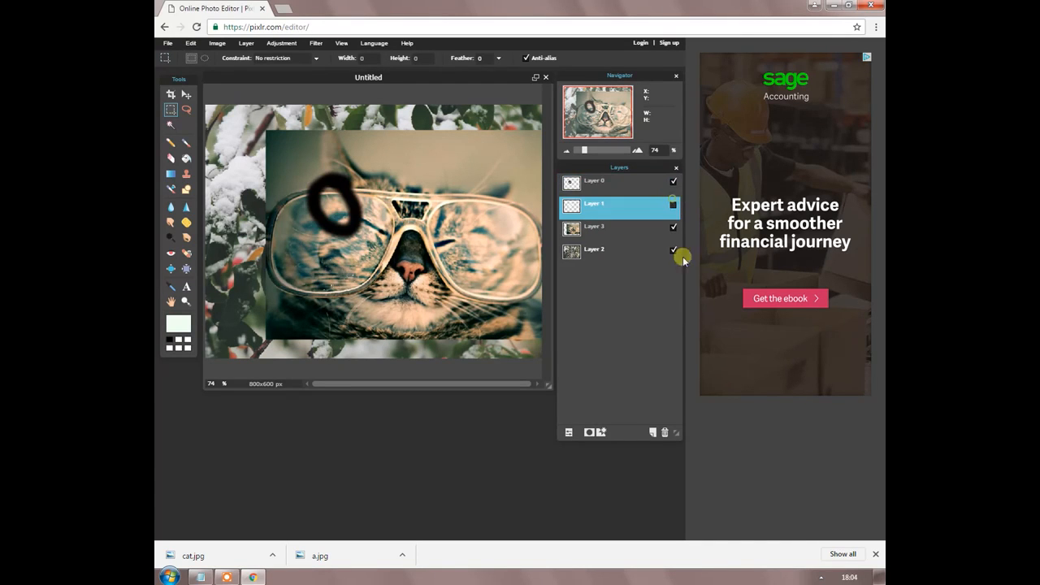
left_click(666, 432)
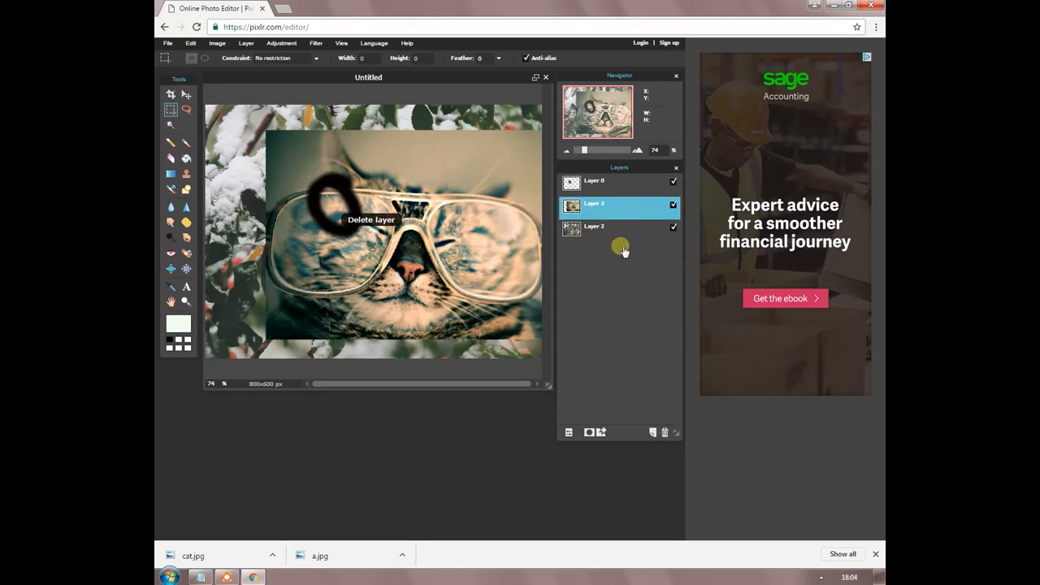
left_click(598, 186)
left_click(665, 433)
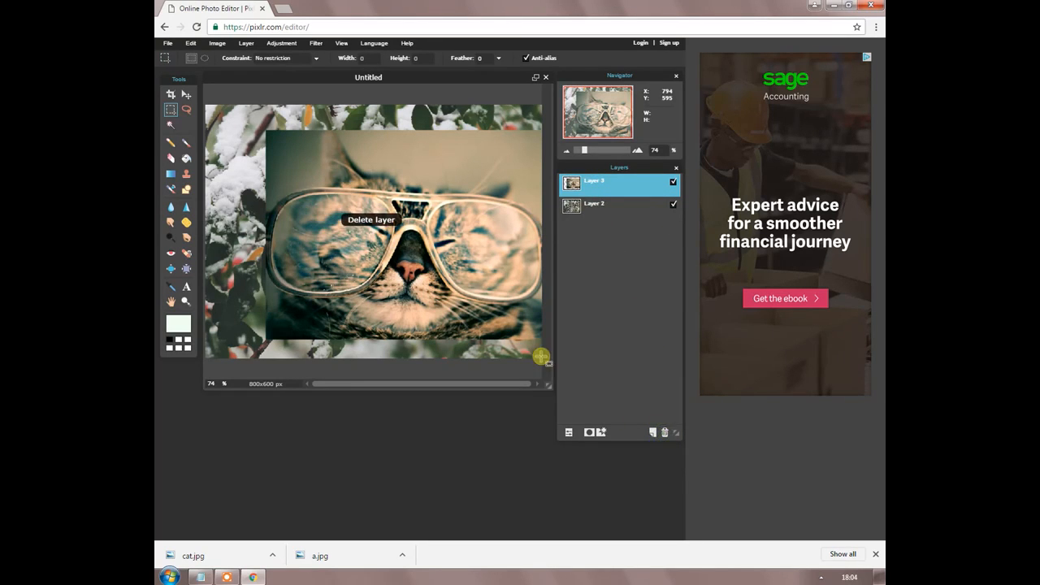
Step: Move the cat photo to roughly the centre of the canvas, over the berry background
left_click(186, 95)
left_click_drag(384, 246, 352, 235)
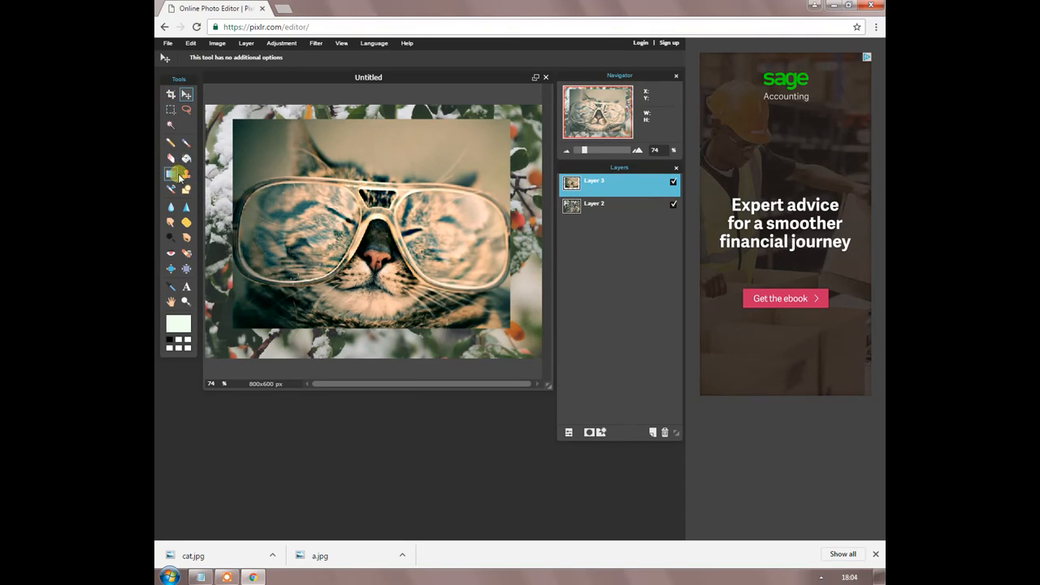
Step: Try Wand selections on the cat photo's backdrop with the tolerance set to 50 and to 1
left_click(169, 124)
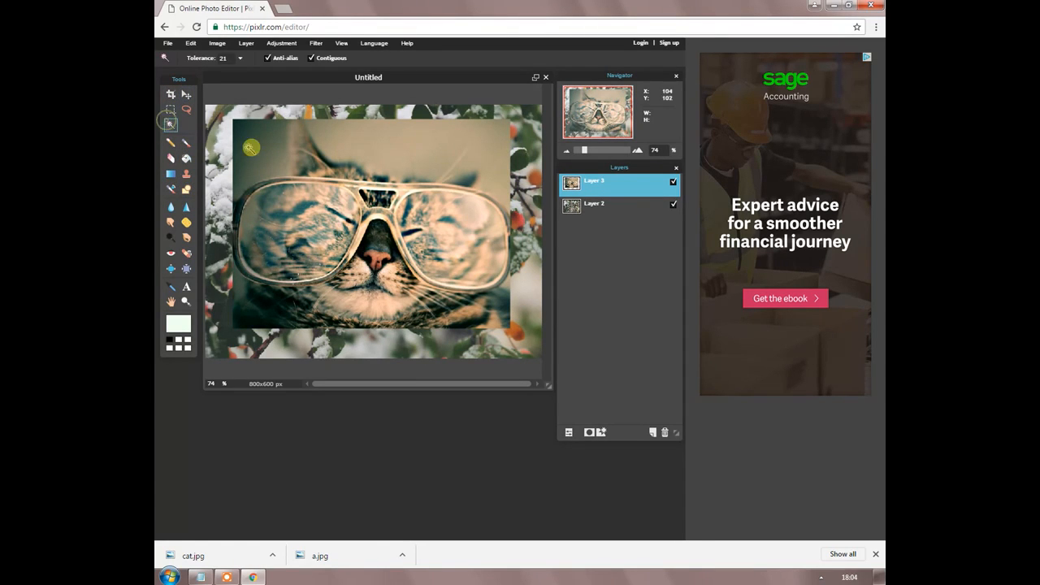
left_click(222, 59)
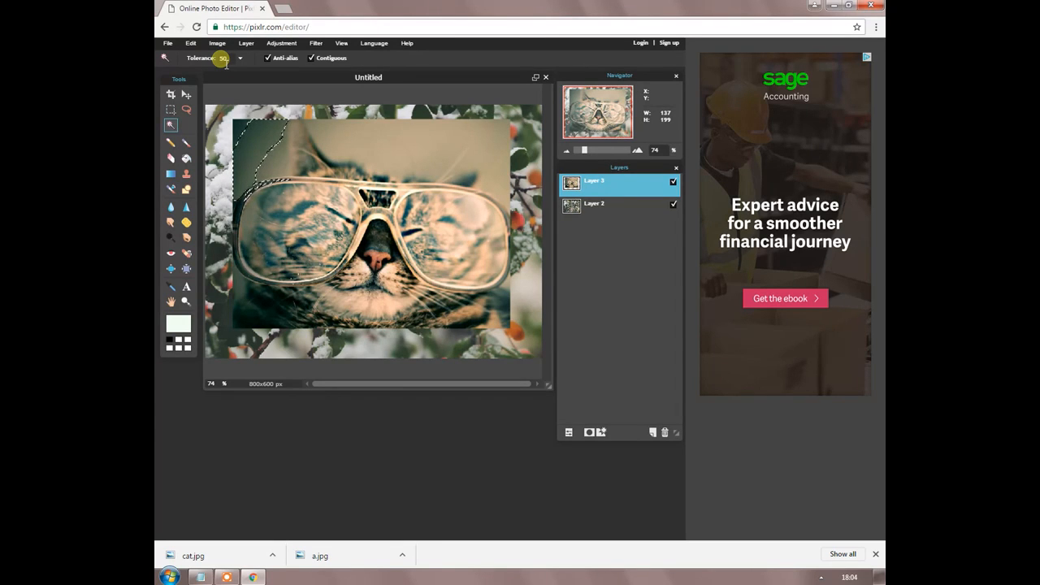
left_click(361, 147)
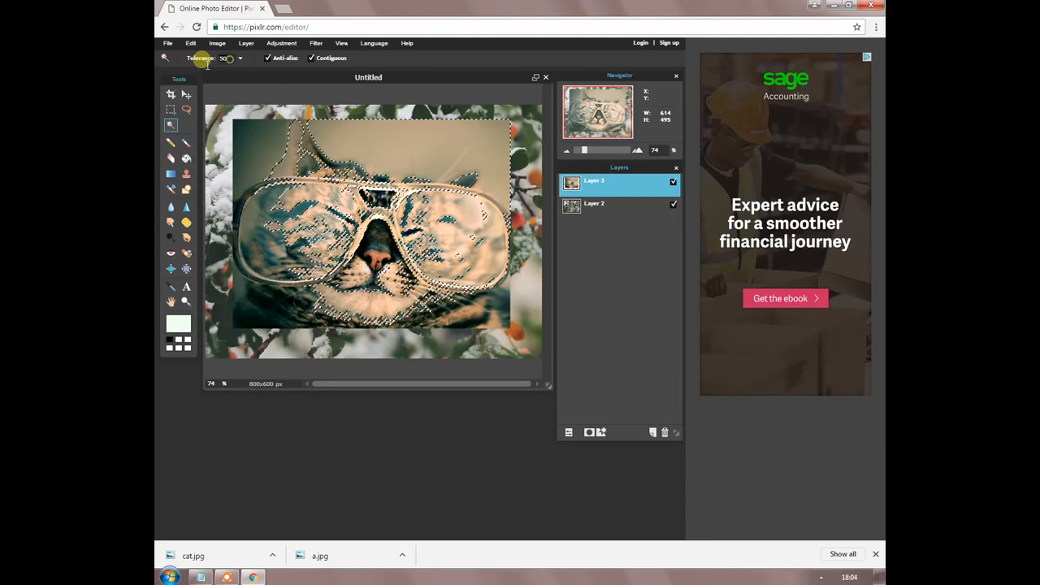
left_click_drag(203, 62, 198, 64)
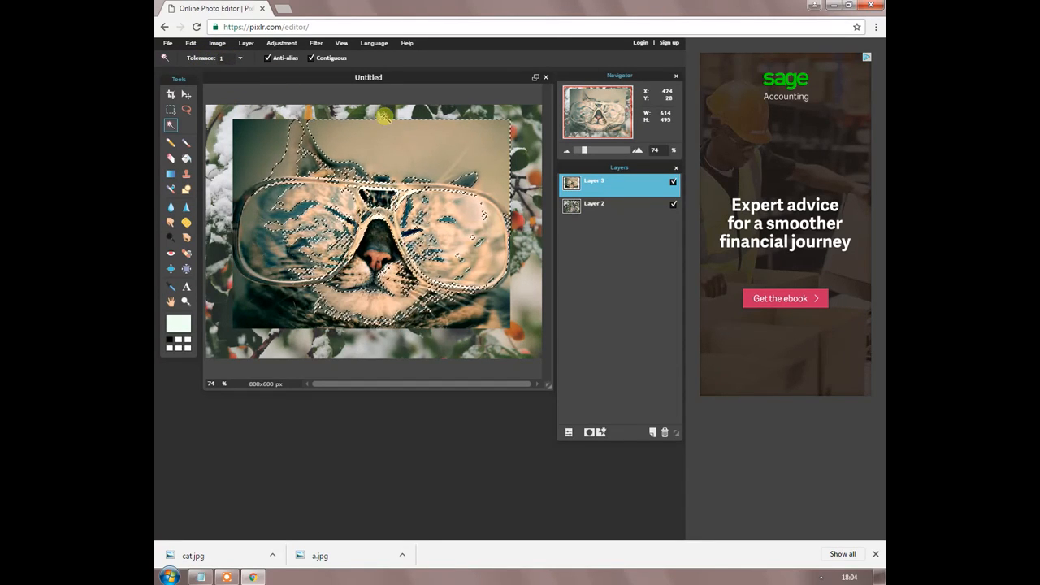
left_click(534, 297)
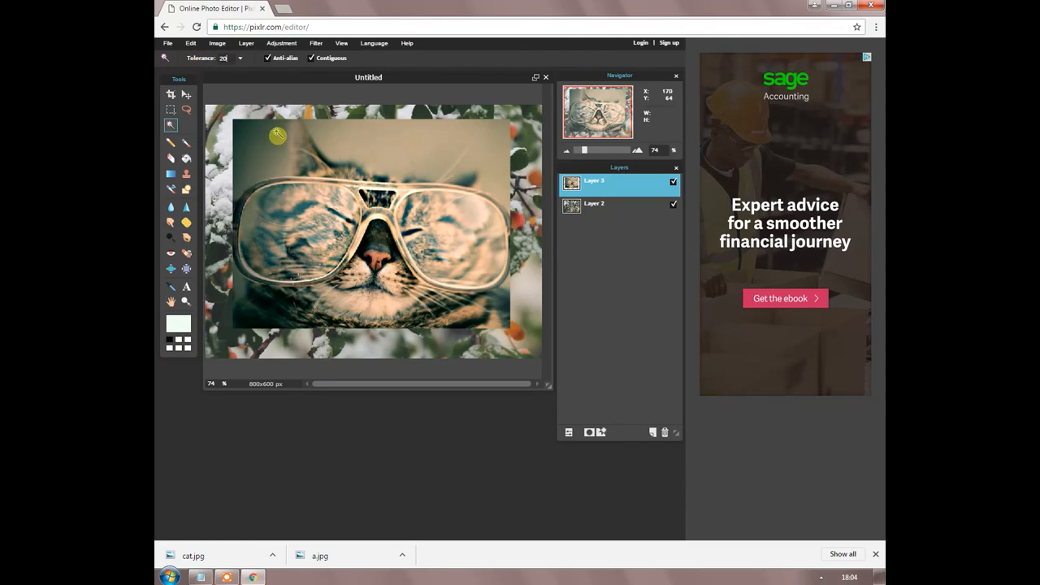
Step: Select and delete the plain backdrop on both sides of the cat's ear using the Wand at tolerances of 20 and 15
left_click(347, 134)
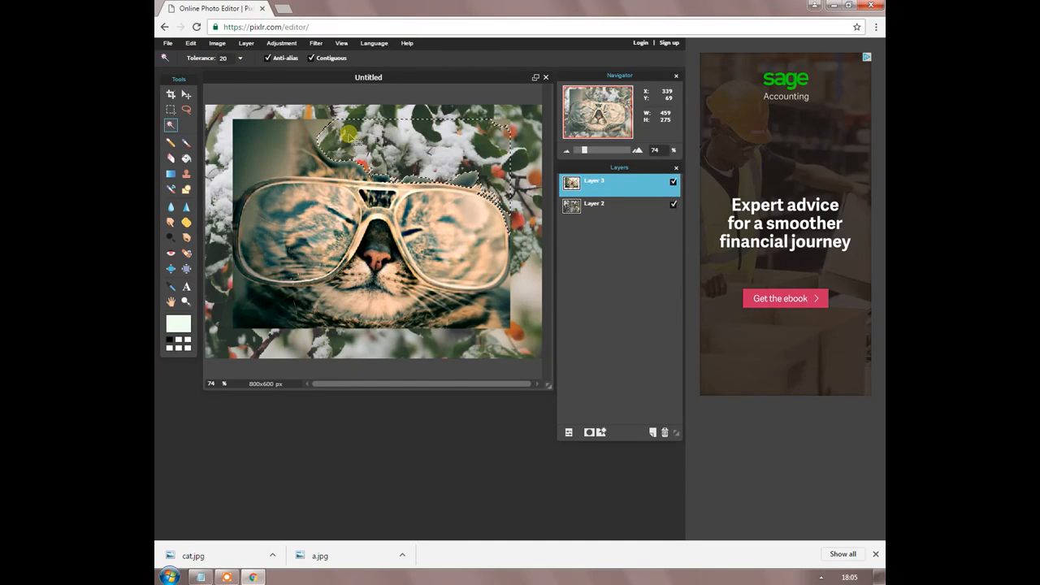
left_click(321, 124)
key("Delete")
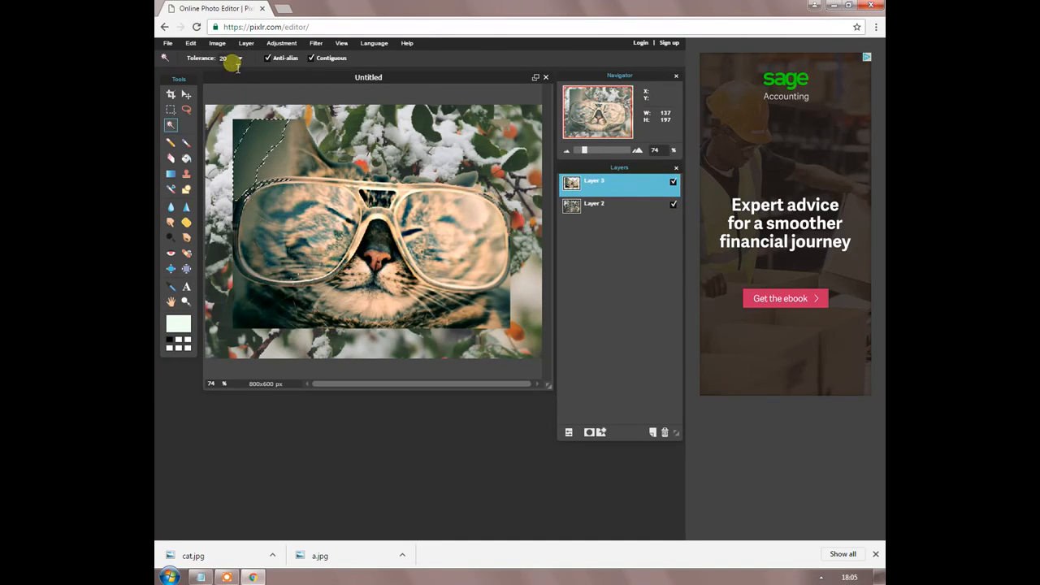
left_click(245, 135)
key("Delete")
left_click(268, 155)
key("Delete")
left_click(227, 577)
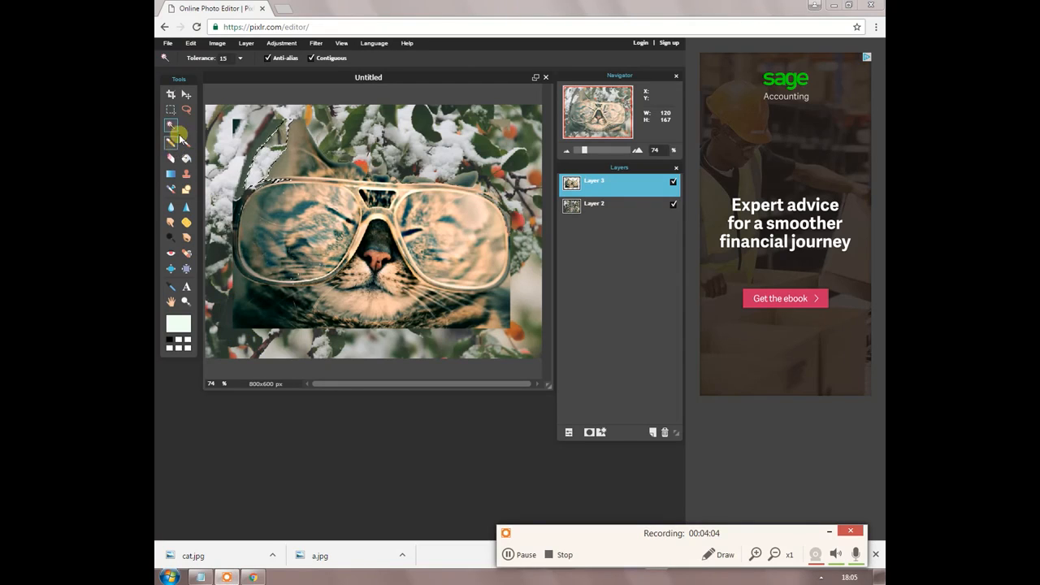
Step: Clear the selection and erase the leftover backdrop patches around the cat with the Eraser at 100 opacity
left_click(173, 110)
left_click(170, 157)
left_click(289, 58)
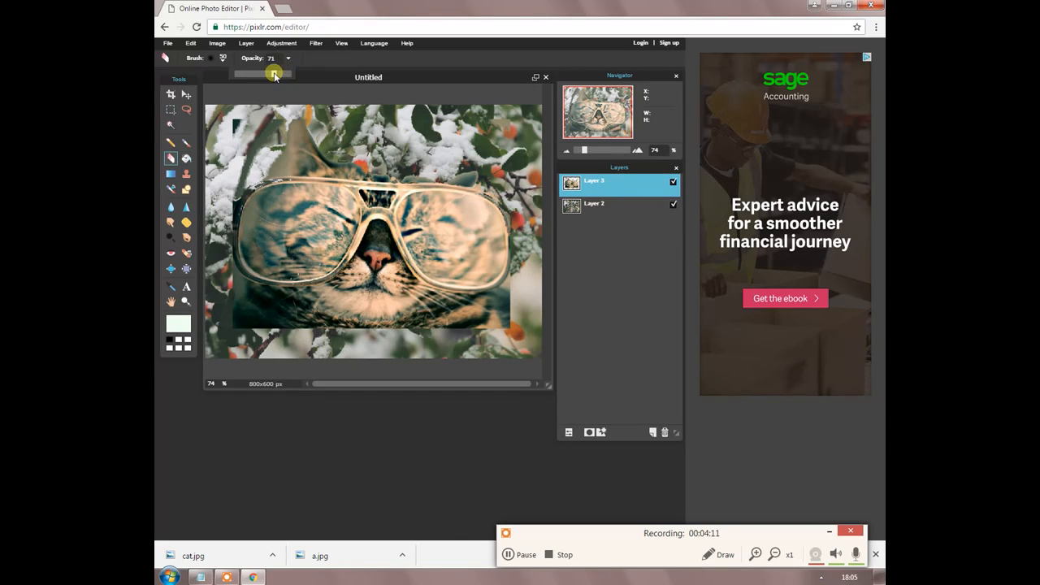
left_click_drag(258, 127, 264, 127)
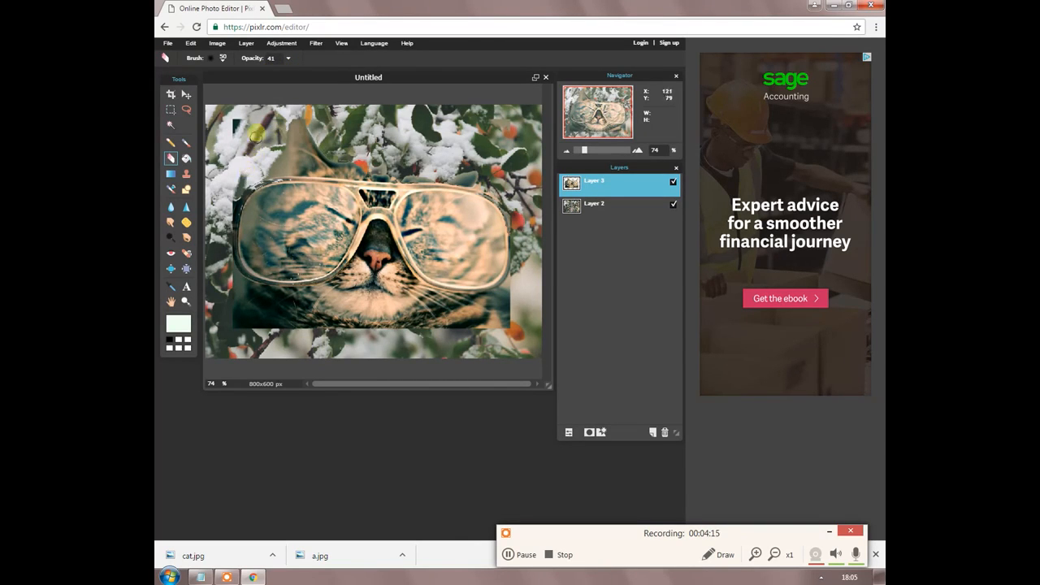
left_click(288, 60)
left_click_drag(264, 72, 305, 72)
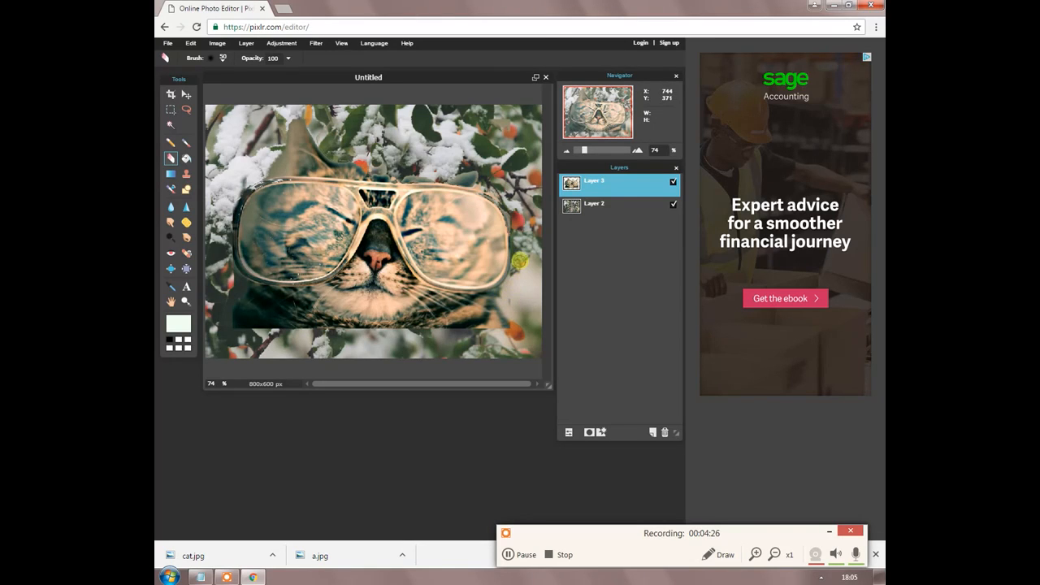
Step: Move the cat cutout down to the bottom edge of the canvas and enlarge the image window
left_click(188, 95)
left_click_drag(378, 224, 388, 257)
left_click_drag(551, 387, 576, 517)
Step: Examine the cat cutout's edges above the glasses up close and in the full composition
scroll(504, 444, "down", 3)
scroll(492, 434, "up", 3)
scroll(487, 431, "down", 2)
scroll(476, 406, "up", 3)
scroll(471, 394, "up", 4)
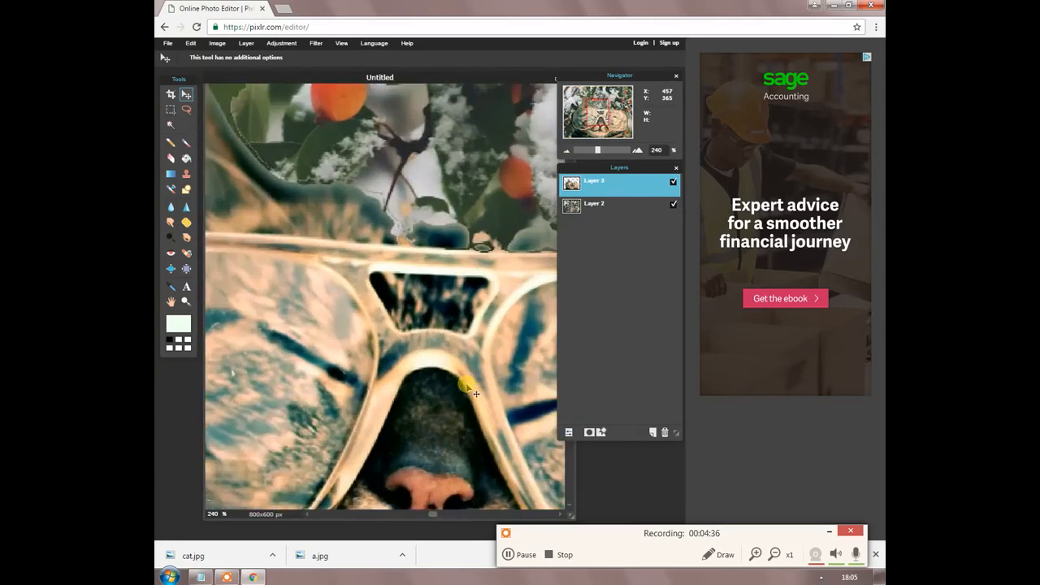
scroll(472, 392, "down", 1)
scroll(473, 392, "down", 3)
scroll(464, 383, "up", 5)
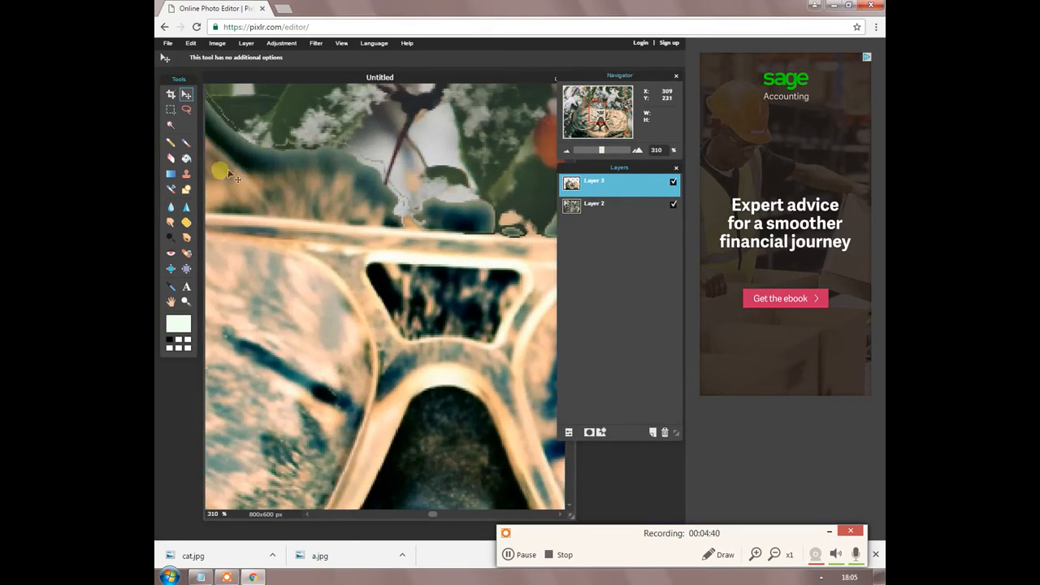
left_click(170, 158)
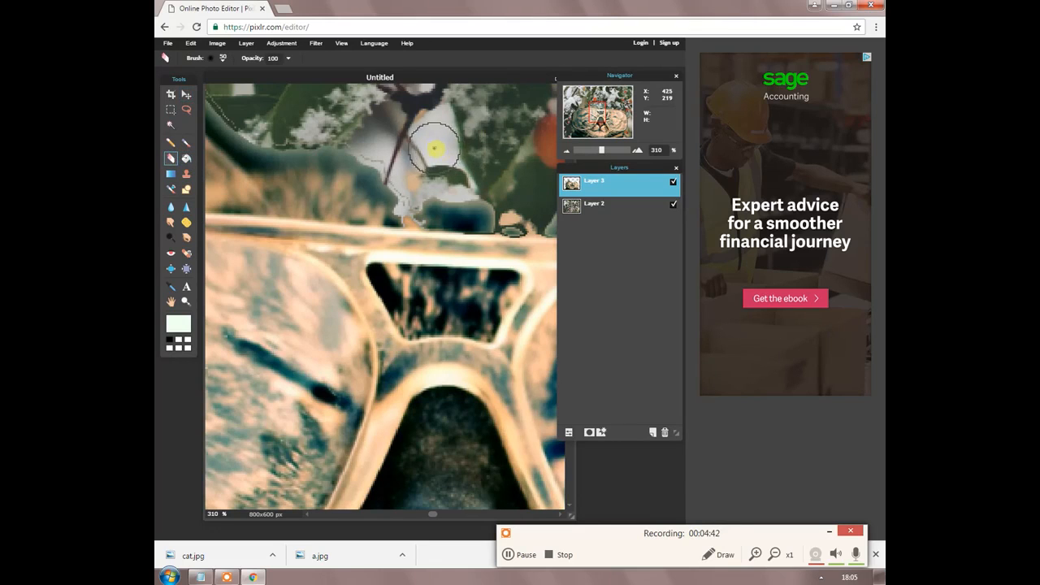
left_click(595, 205)
left_click(593, 184)
left_click(170, 109)
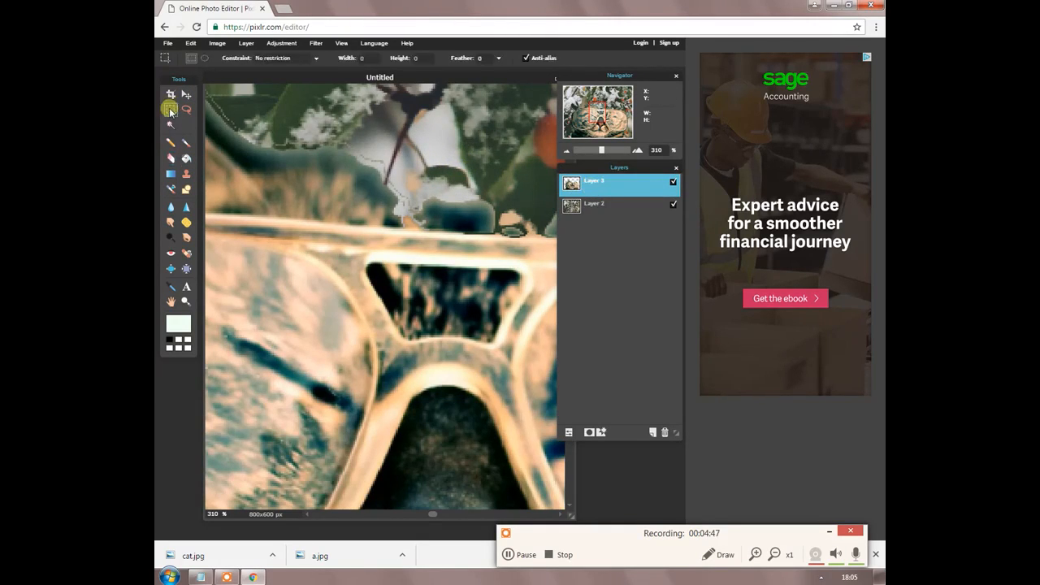
scroll(325, 162, "up", 2)
scroll(325, 163, "down", 5)
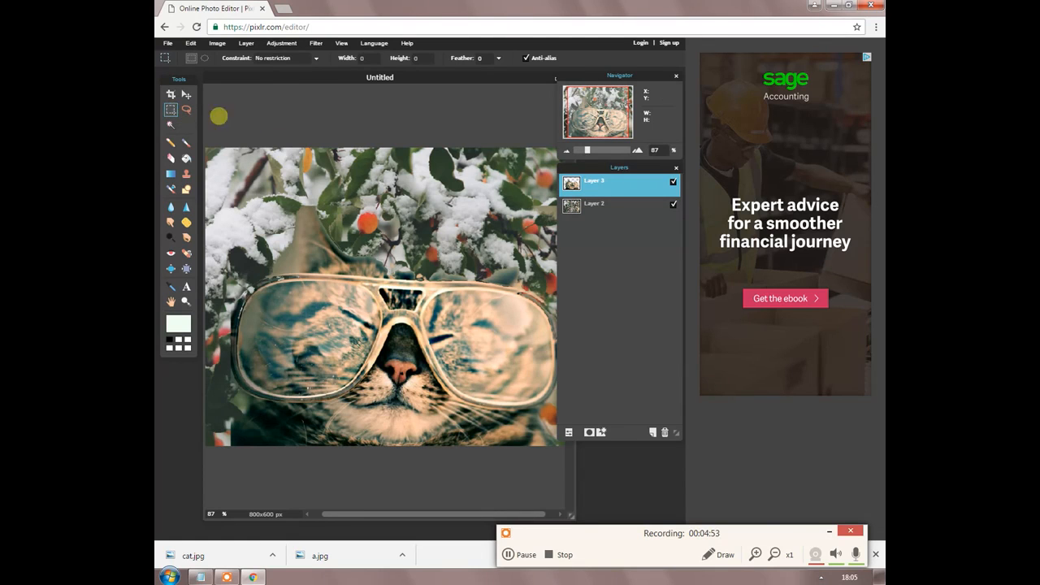
left_click(171, 157)
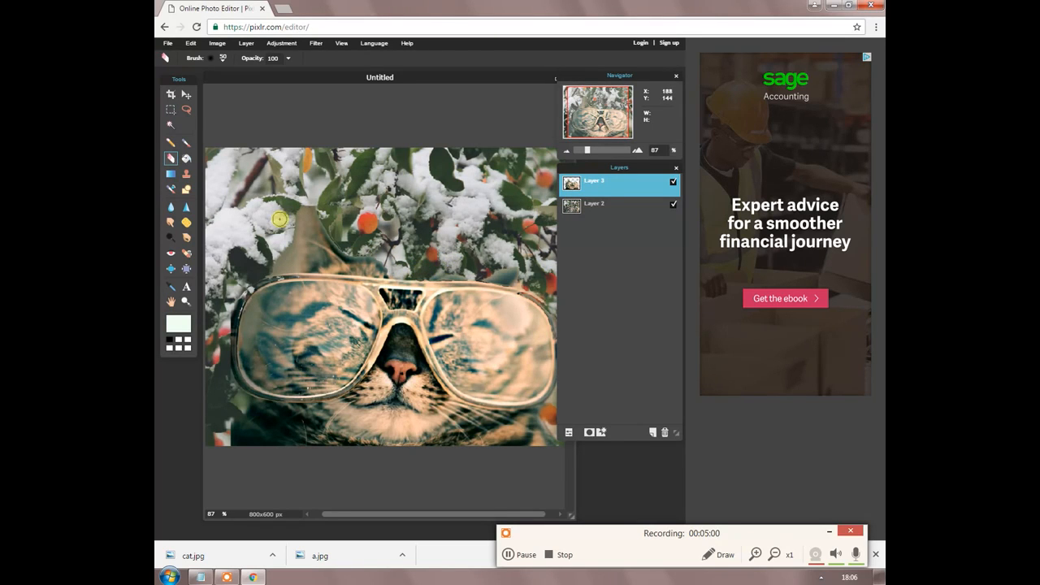
Step: Try a Gaussian blur on the cat cutout in Layer 3
left_click(317, 43)
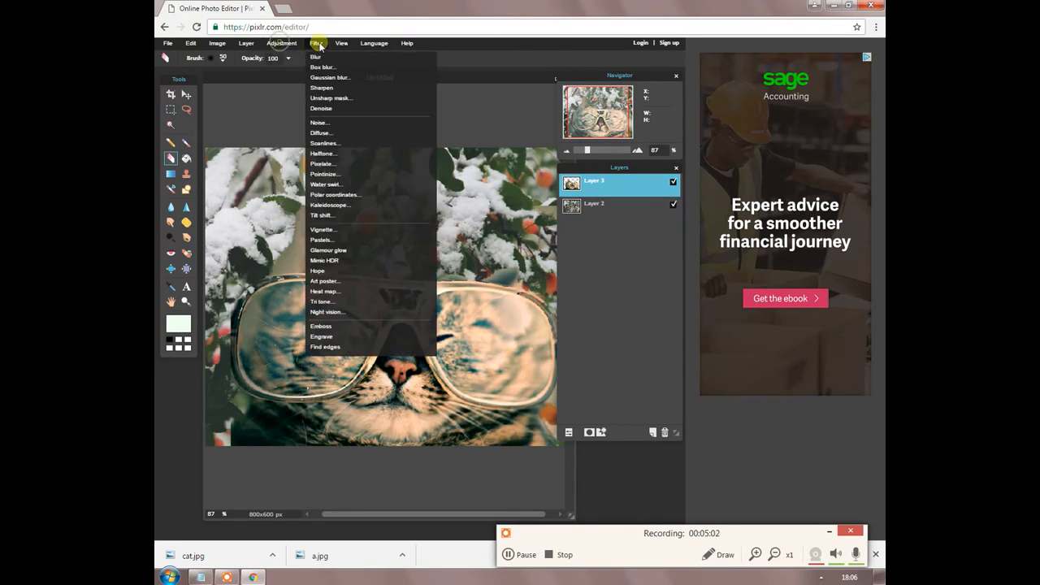
left_click(325, 78)
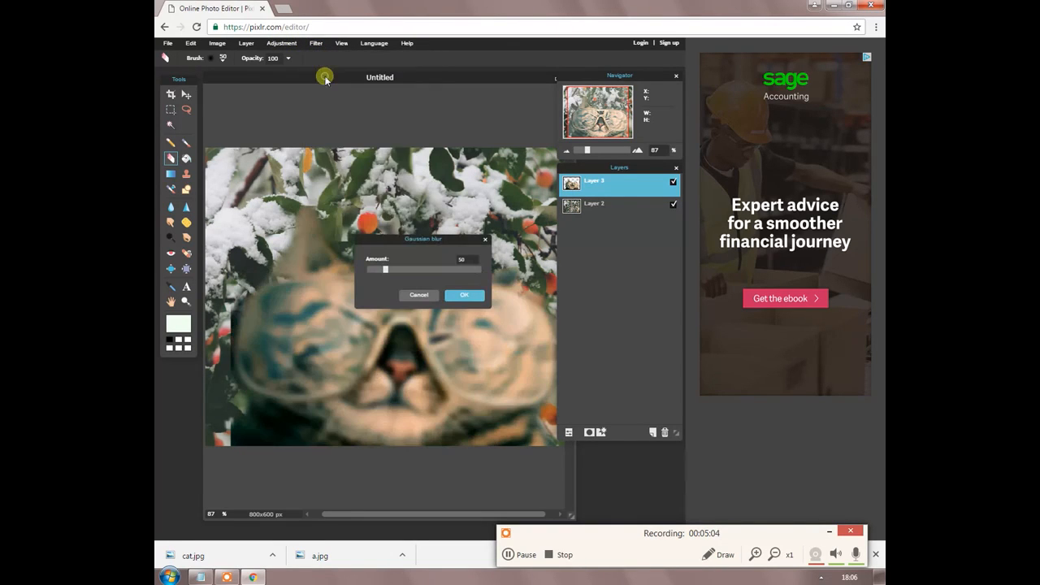
left_click_drag(401, 273, 385, 272)
left_click(464, 295)
Step: Apply a Gaussian blur to the berry background on Layer 2
left_click(583, 208)
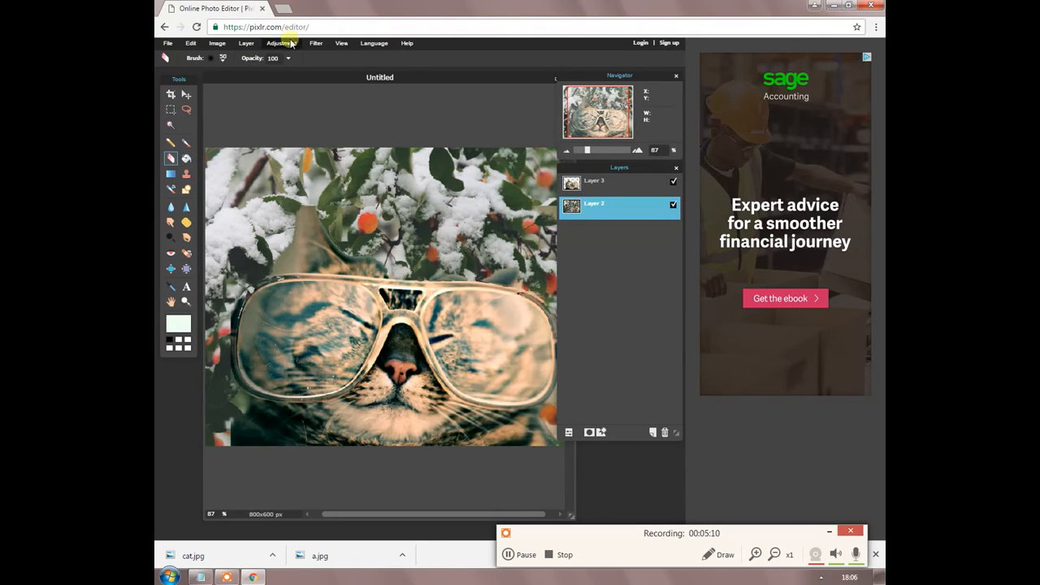
left_click(280, 43)
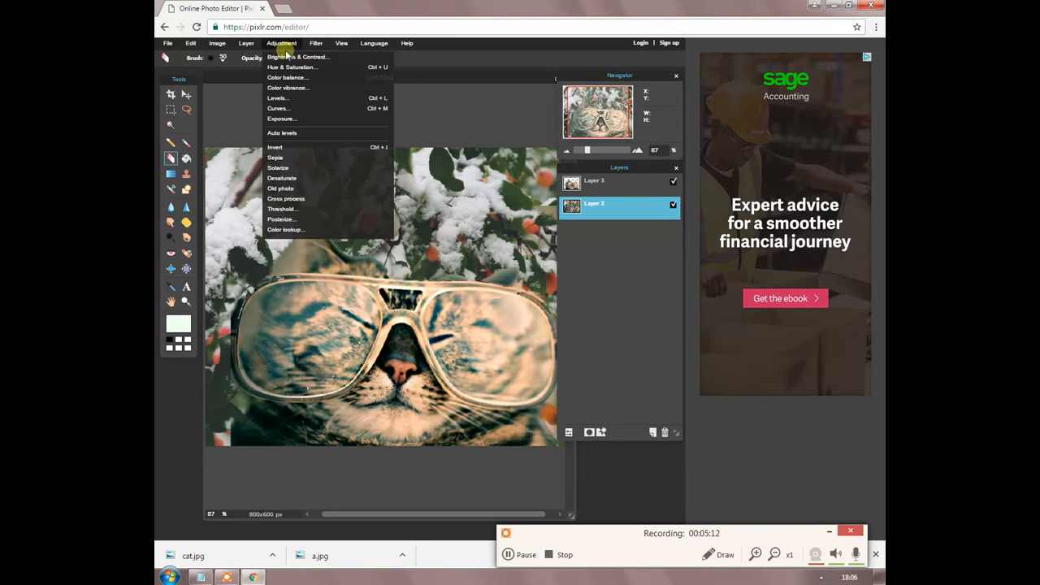
mouse_move(311, 46)
left_click(329, 78)
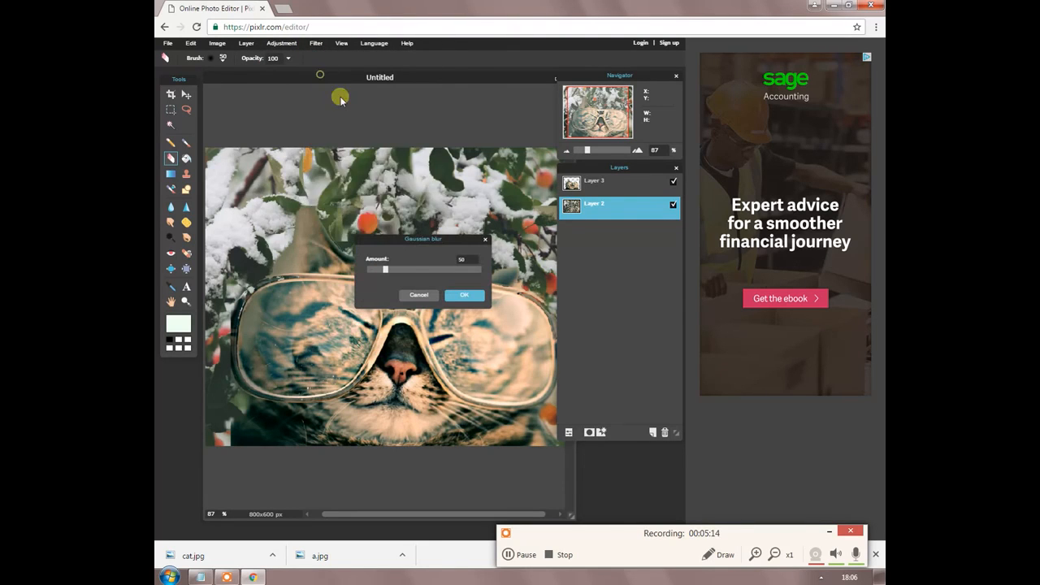
left_click_drag(402, 271, 389, 270)
left_click(470, 297)
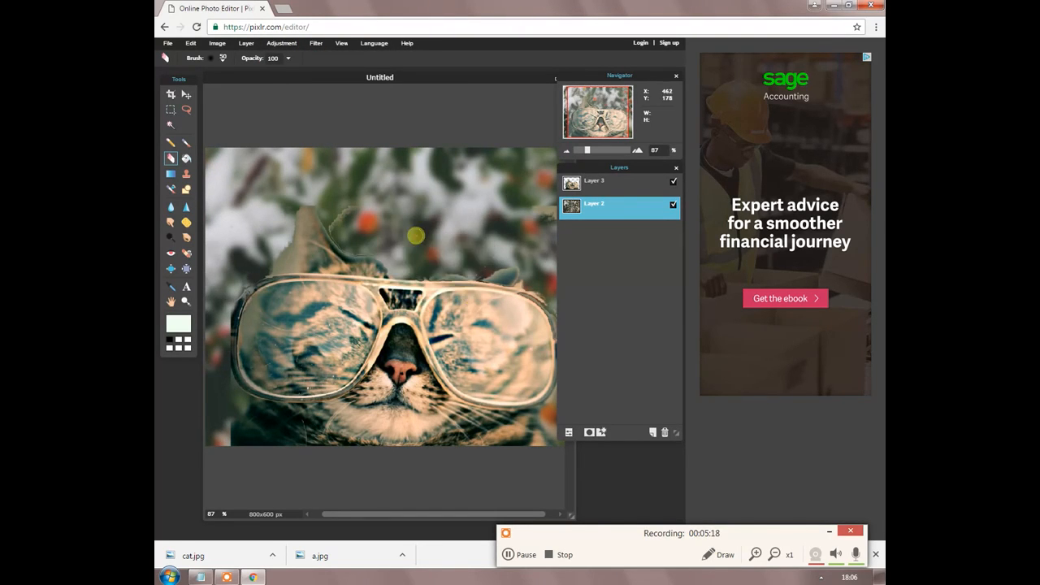
Step: Erase the leftover fur above the right lens on Layer 3, and undo the stray erasure on background Layer 2
left_click(590, 186)
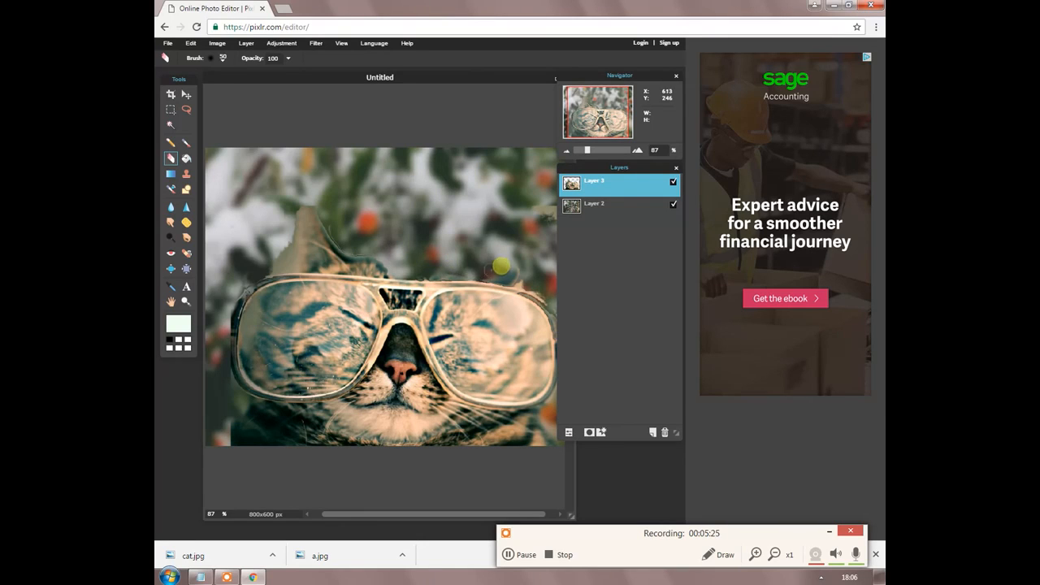
left_click_drag(563, 179, 618, 215)
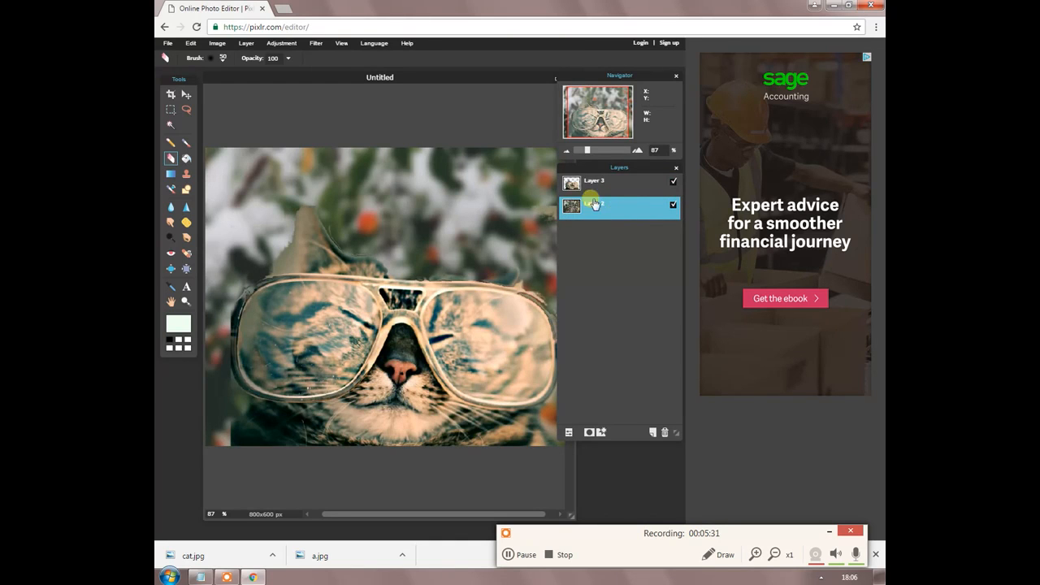
mouse_move(519, 200)
left_mouse_down()
mouse_move(550, 213)
mouse_move(534, 204)
left_mouse_up()
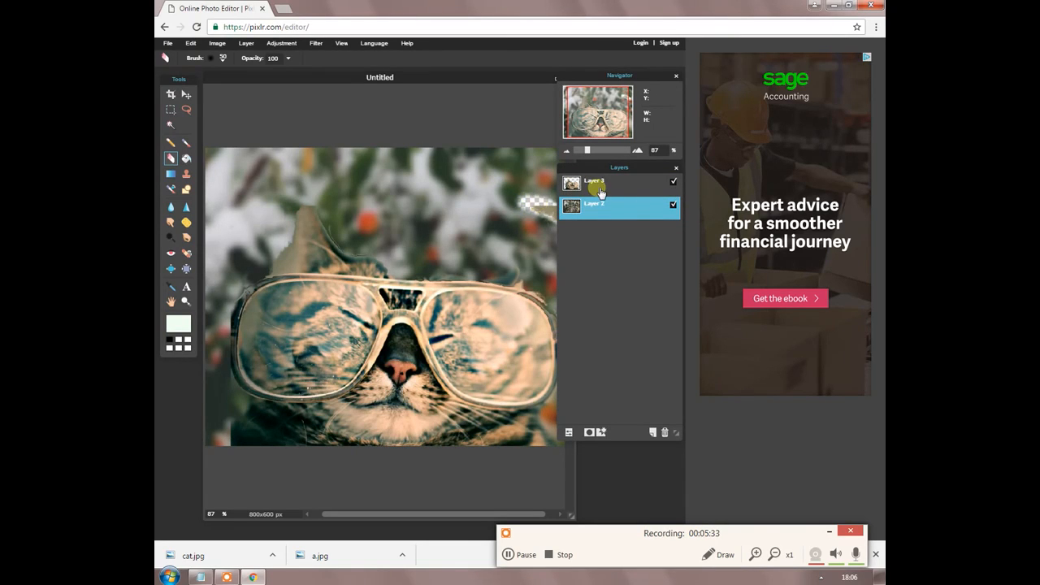
key("ctrl+z")
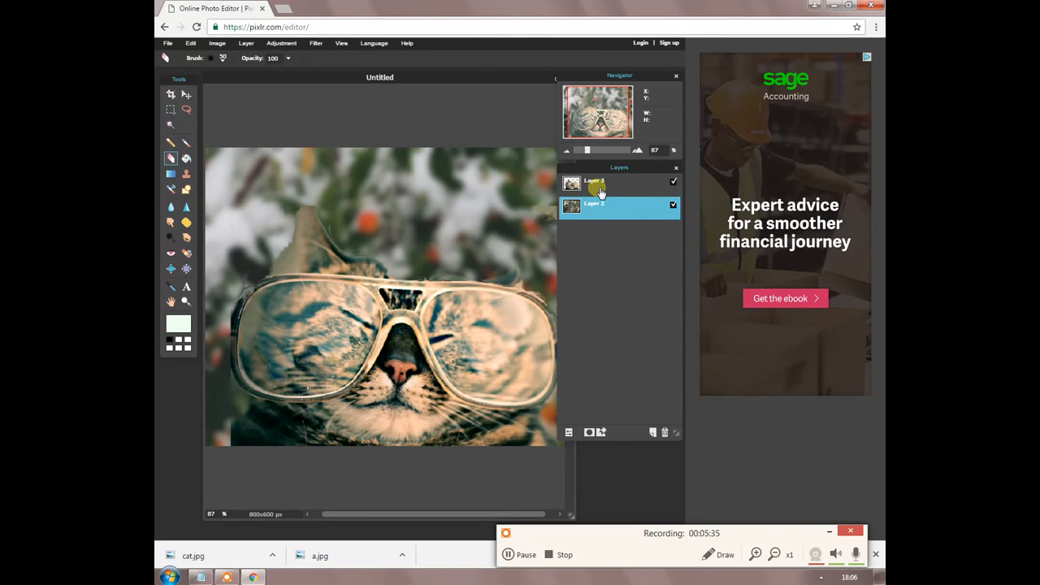
Step: Darken the cat cutout on Layer 3 and raise its contrast with a Brightness & Contrast adjustment
left_click(600, 189)
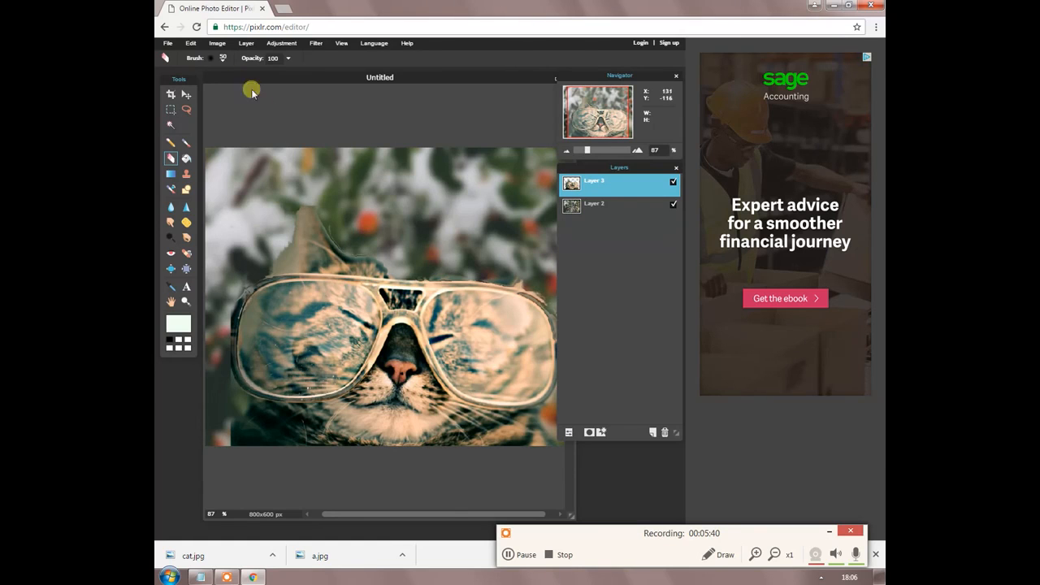
left_click(218, 43)
left_click(248, 44)
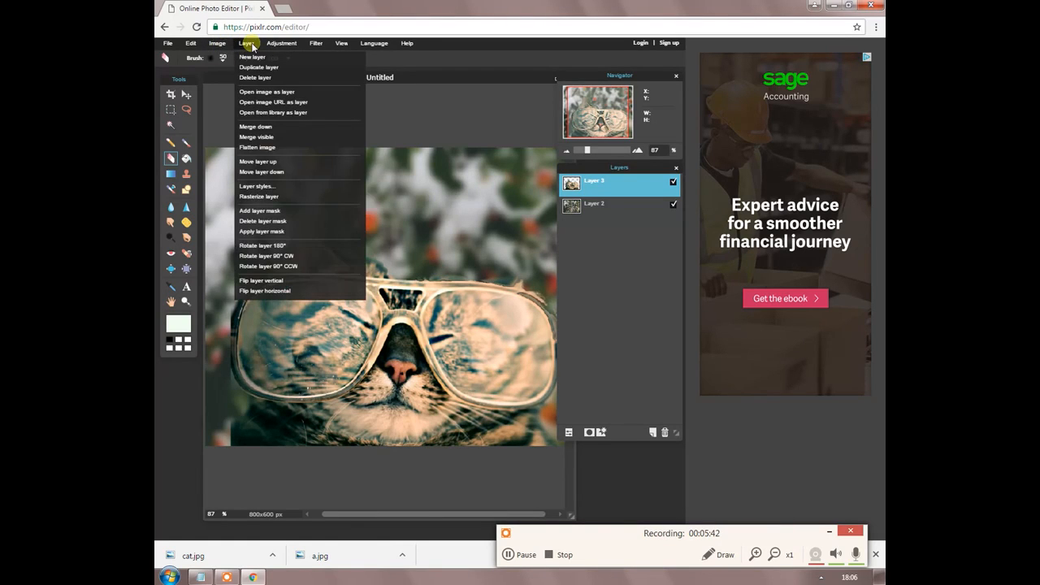
left_click(291, 43)
left_click(297, 54)
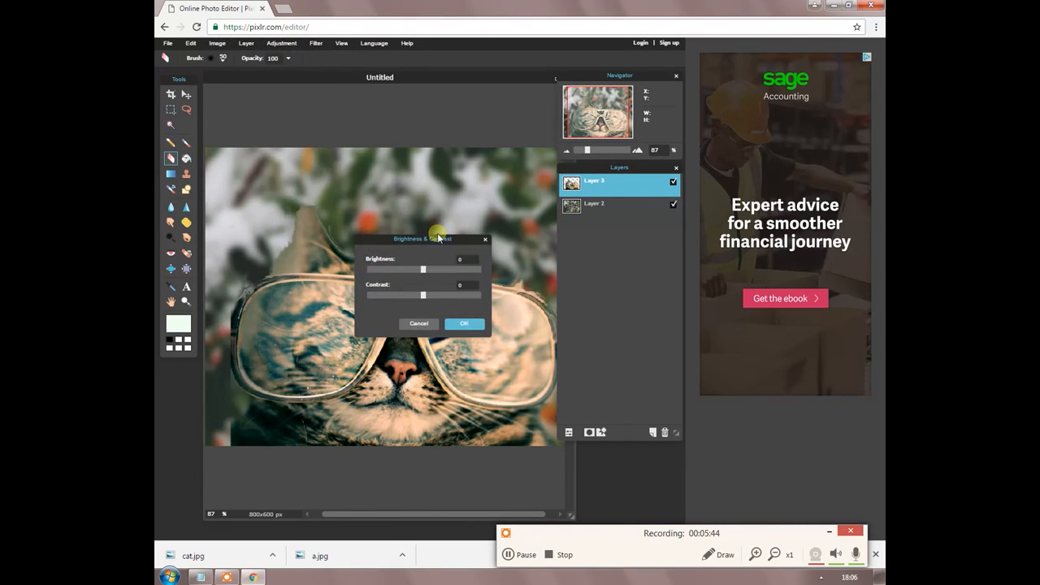
left_click_drag(420, 268, 461, 301)
left_click(465, 324)
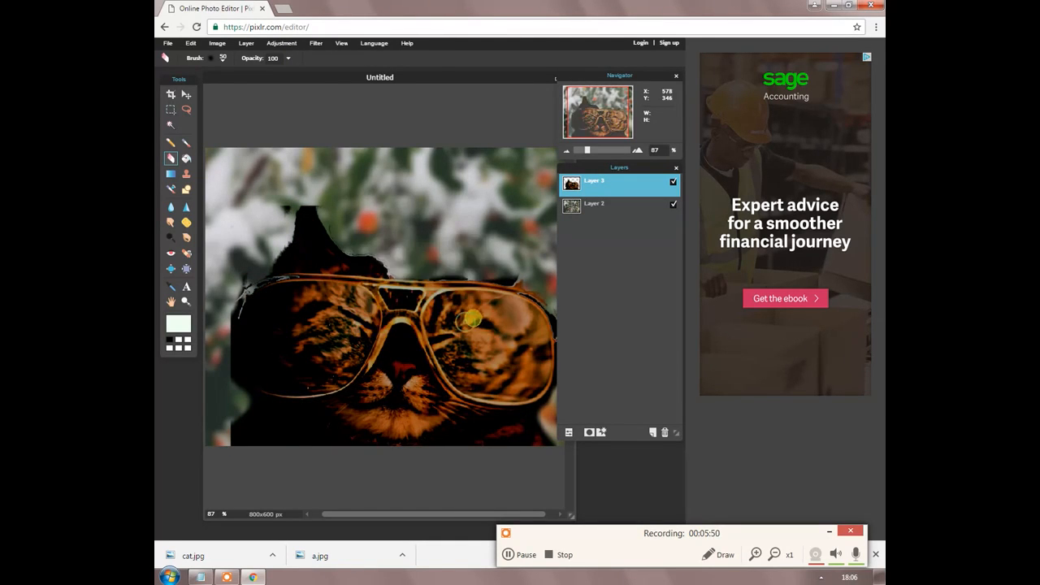
Step: Apply a Hue & Saturation adjustment to the berry background on Layer 2 with hue -13 and saturation 100
left_click(581, 206)
left_click(217, 43)
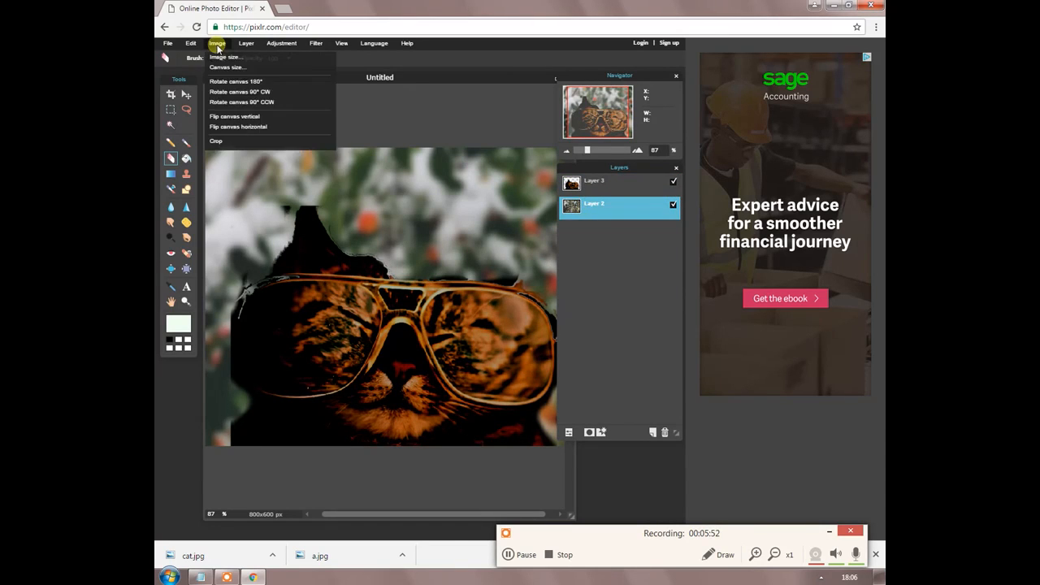
mouse_move(281, 43)
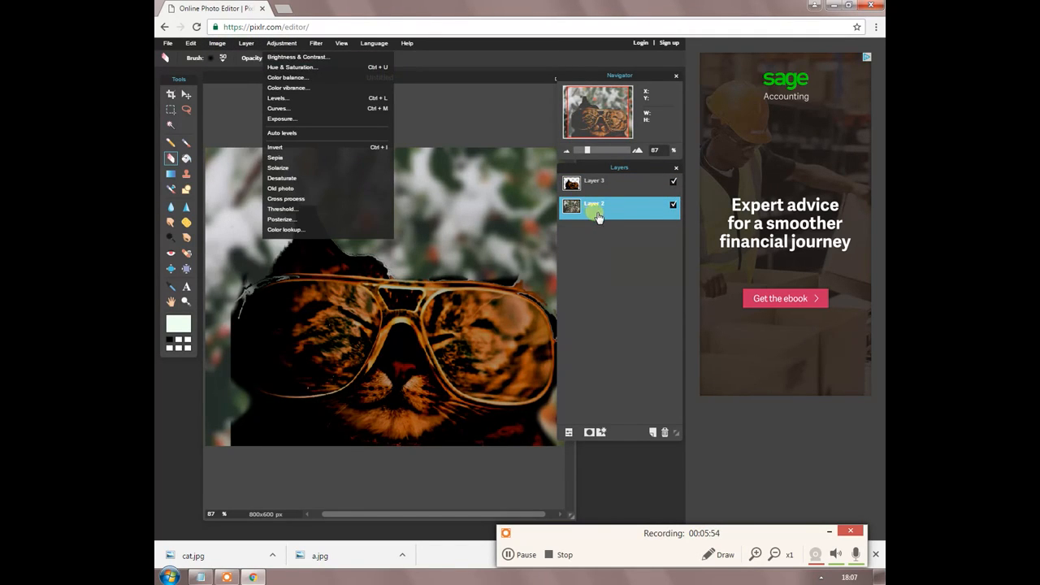
left_click(299, 67)
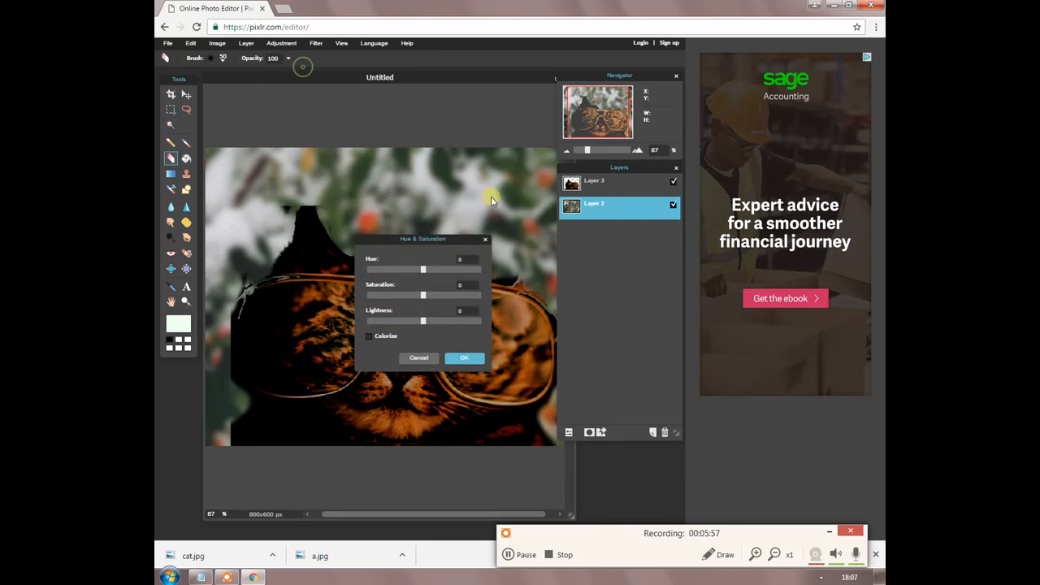
mouse_move(424, 273)
left_mouse_down()
mouse_move(464, 274)
mouse_move(417, 274)
left_mouse_up()
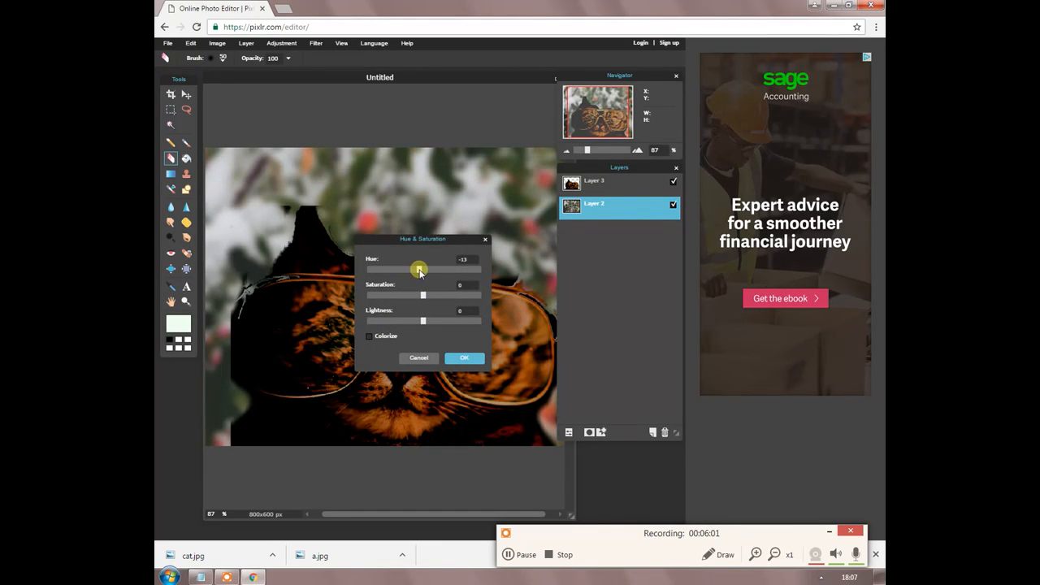
left_click_drag(425, 294, 474, 299)
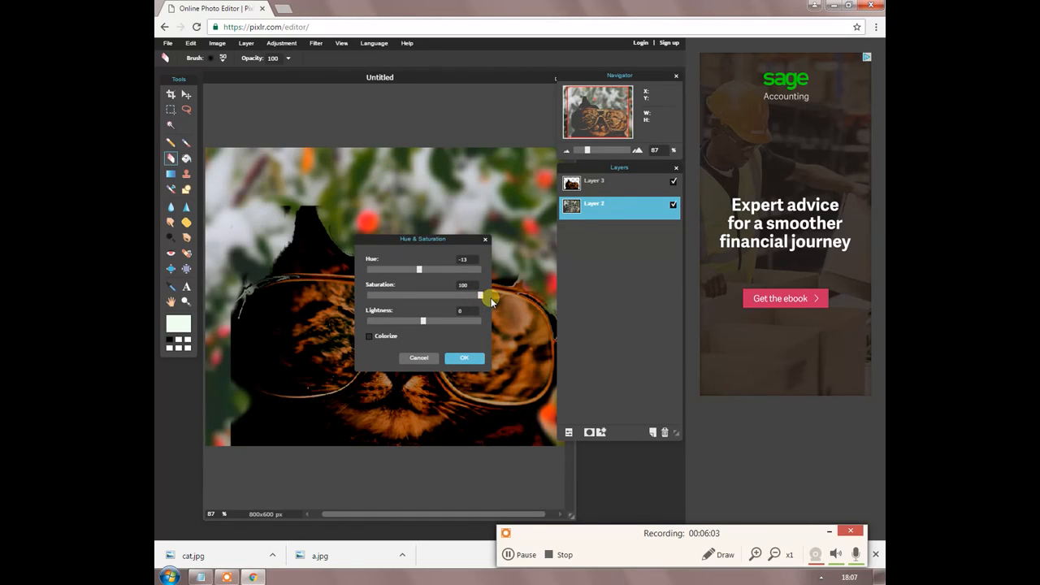
left_click(464, 357)
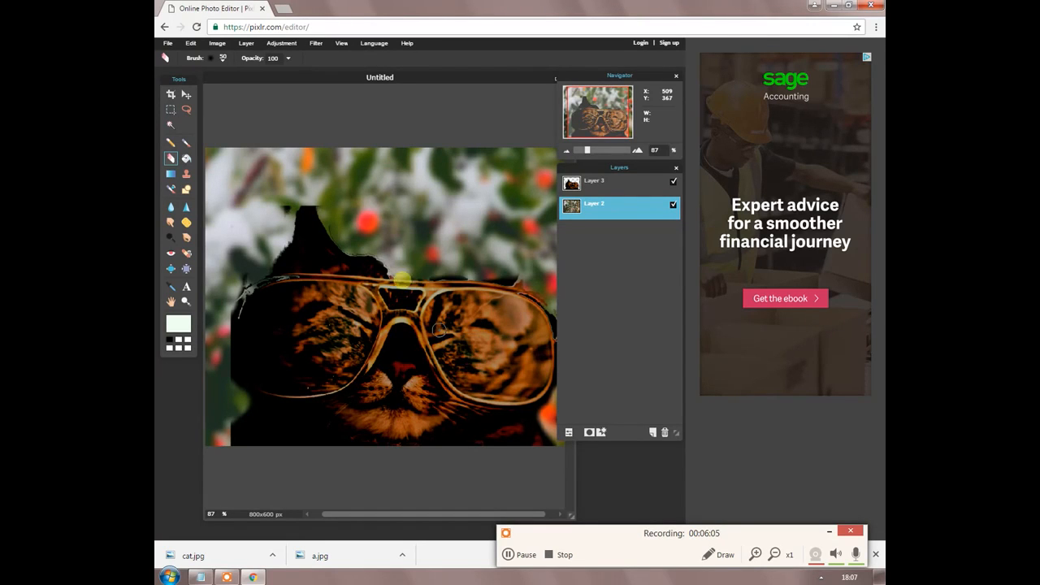
Step: Add the text "MY AMAXZING CAT FTW" in white Verdana Regular, size 30, near the upper edge of the image
scroll(323, 170, "up", 4)
scroll(323, 170, "down", 5)
left_click(186, 286)
left_click(292, 173)
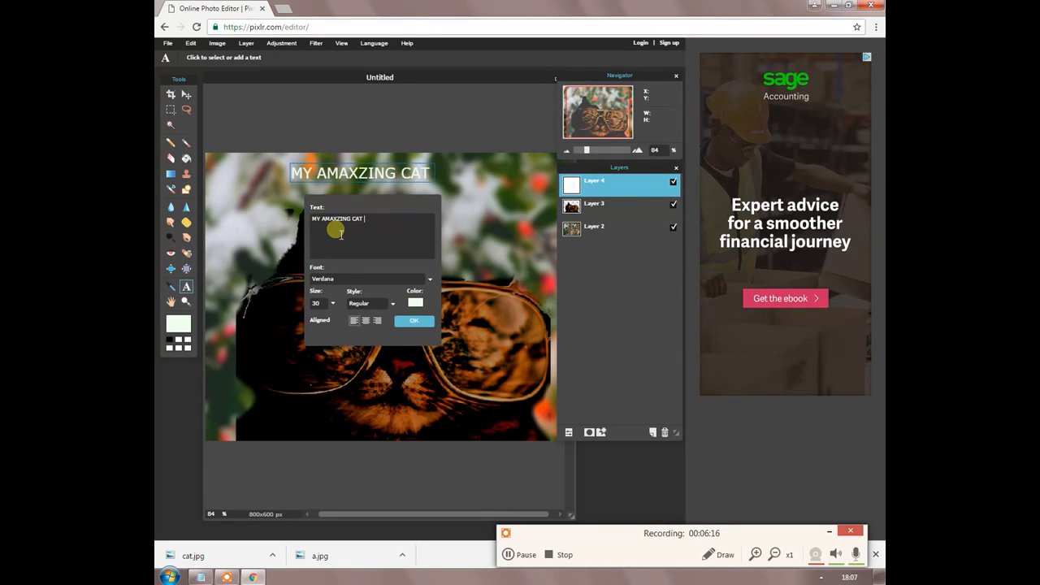
left_click(414, 324)
Step: Move the text down so it sits just above the cat's glasses
left_click(184, 94)
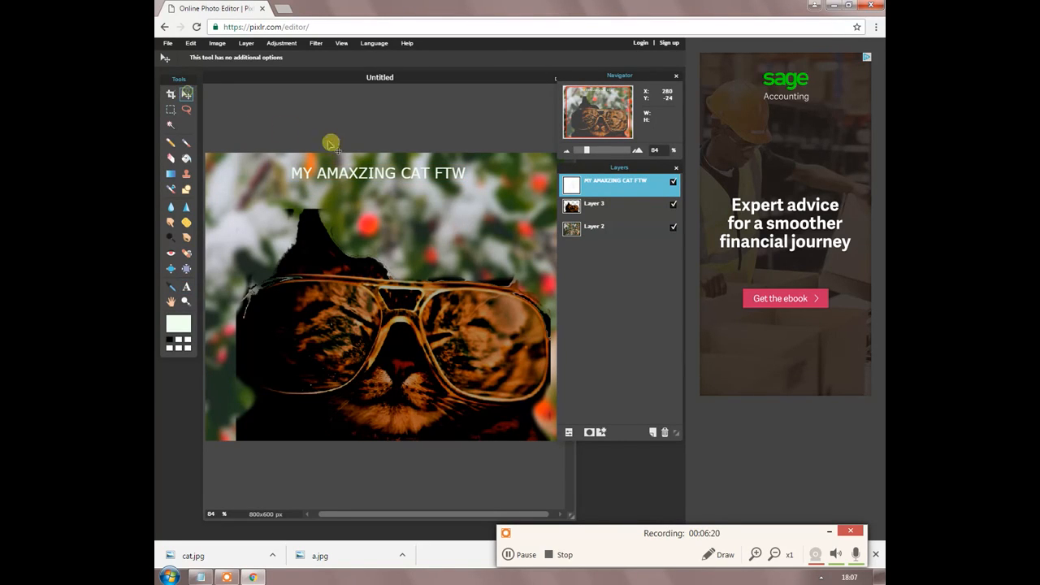
left_click_drag(382, 182, 394, 265)
left_click(173, 110)
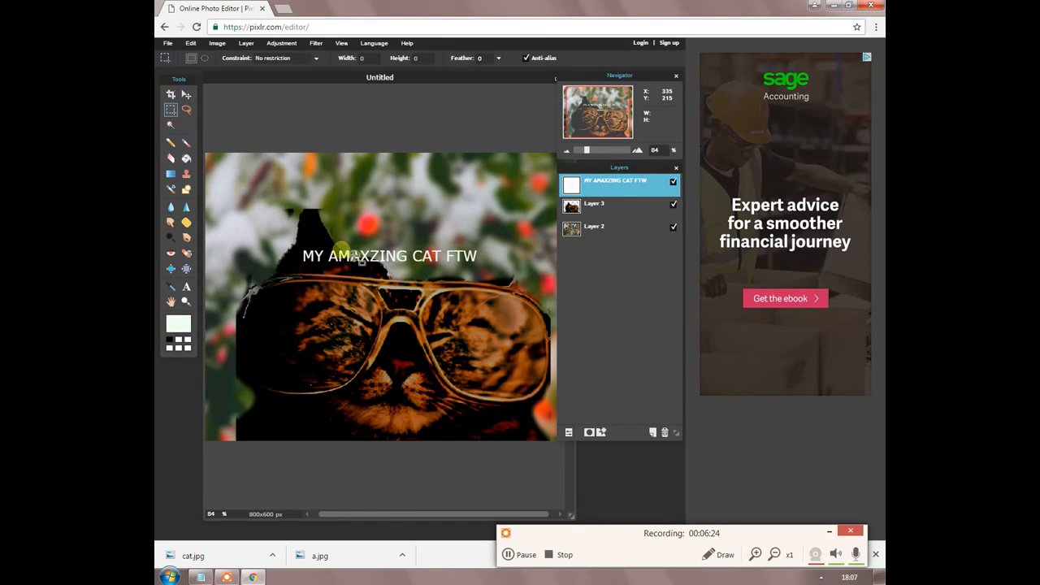
Step: Enlarge the font size of the text and reposition it across the cat's glasses, starting at the canvas's left edge
left_click(186, 286)
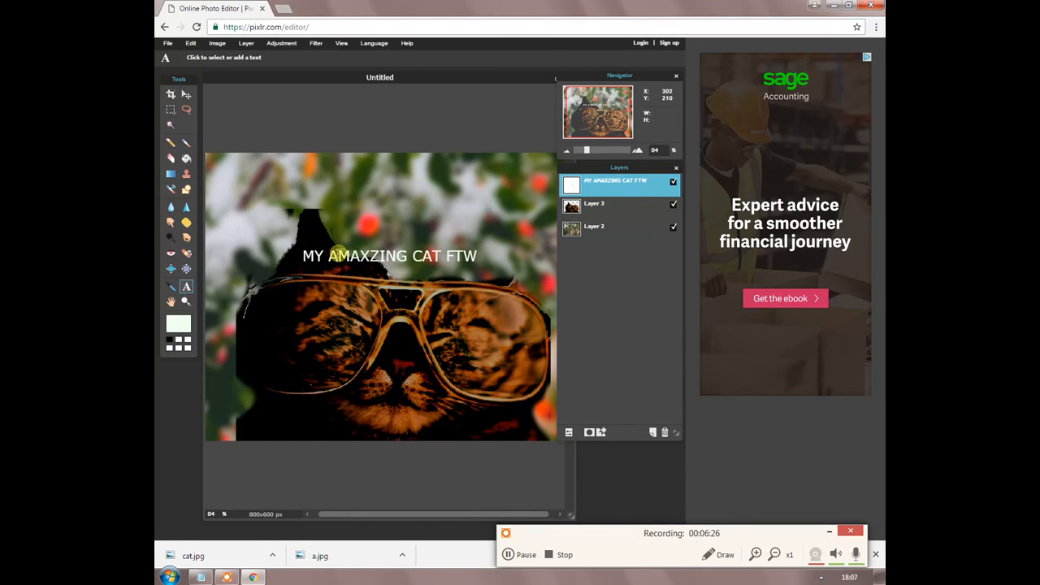
left_click(337, 254)
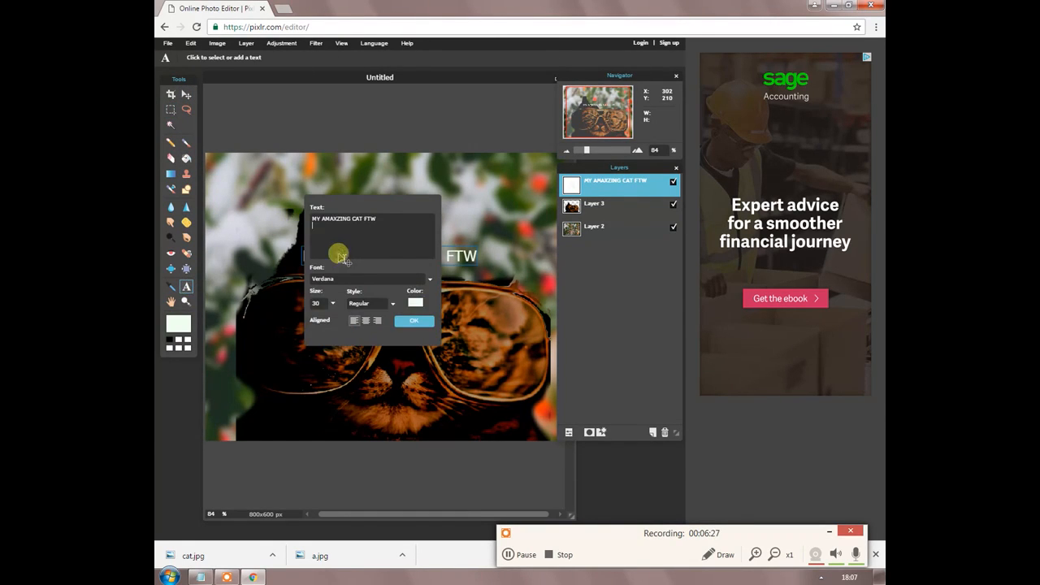
left_click(332, 304)
left_click_drag(292, 318, 312, 321)
left_click(404, 321)
left_click(186, 94)
left_click_drag(390, 291, 290, 340)
Step: Show the layer settings for the text layer and leave its opacity at 100
left_click(596, 189)
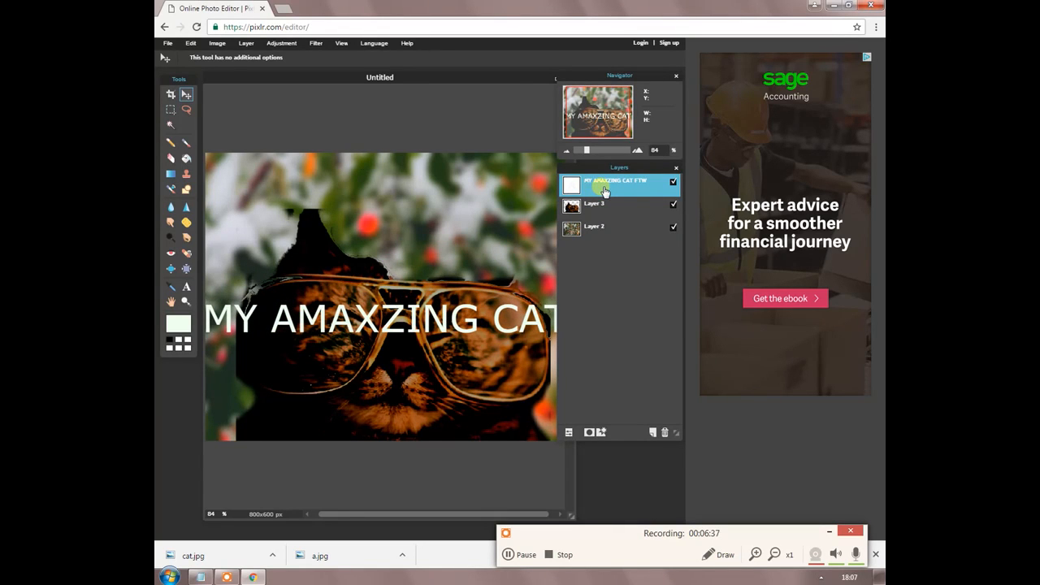
left_click(568, 432)
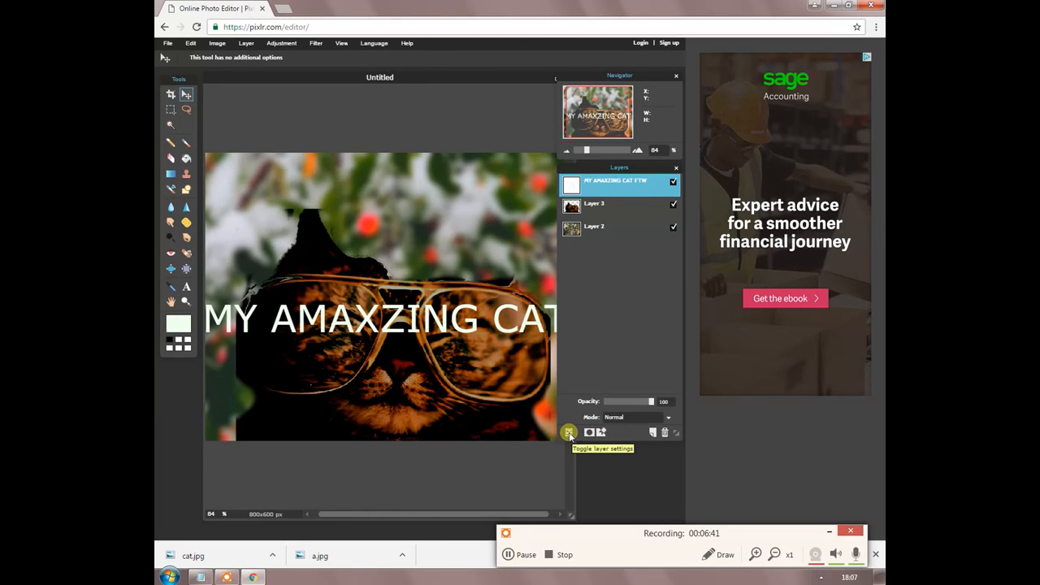
mouse_move(652, 402)
left_mouse_down()
mouse_move(588, 401)
mouse_move(656, 406)
left_mouse_up()
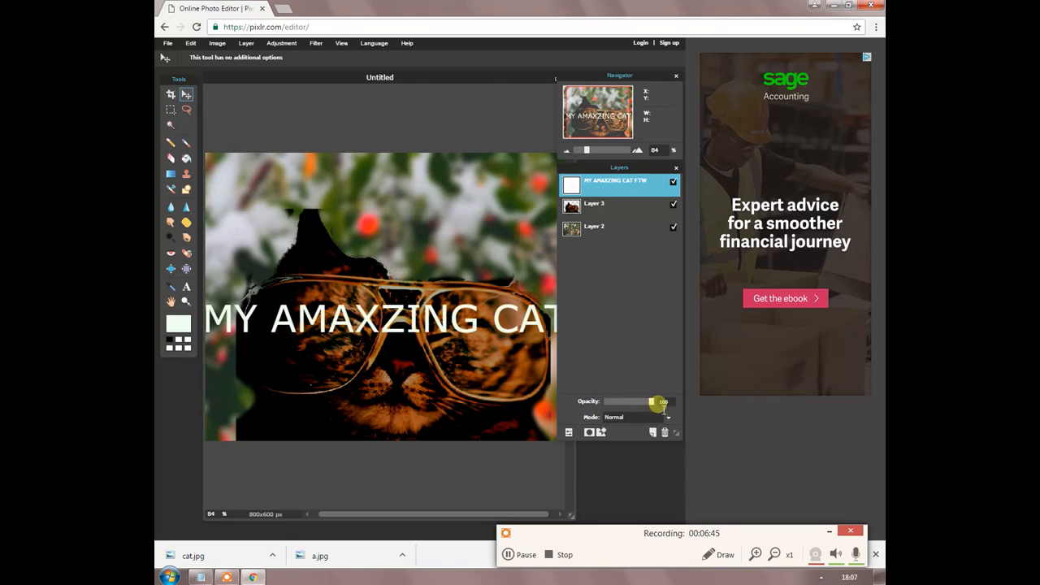
Step: Try the Alpha, Difference, Hardlight and Lighten blend modes on the text layer
left_click(668, 417)
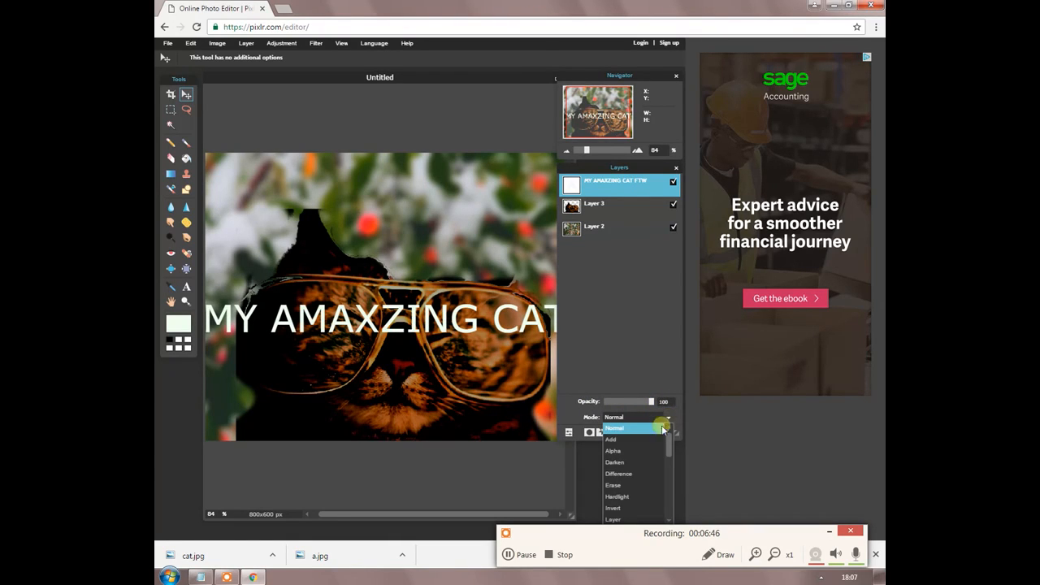
left_click(635, 451)
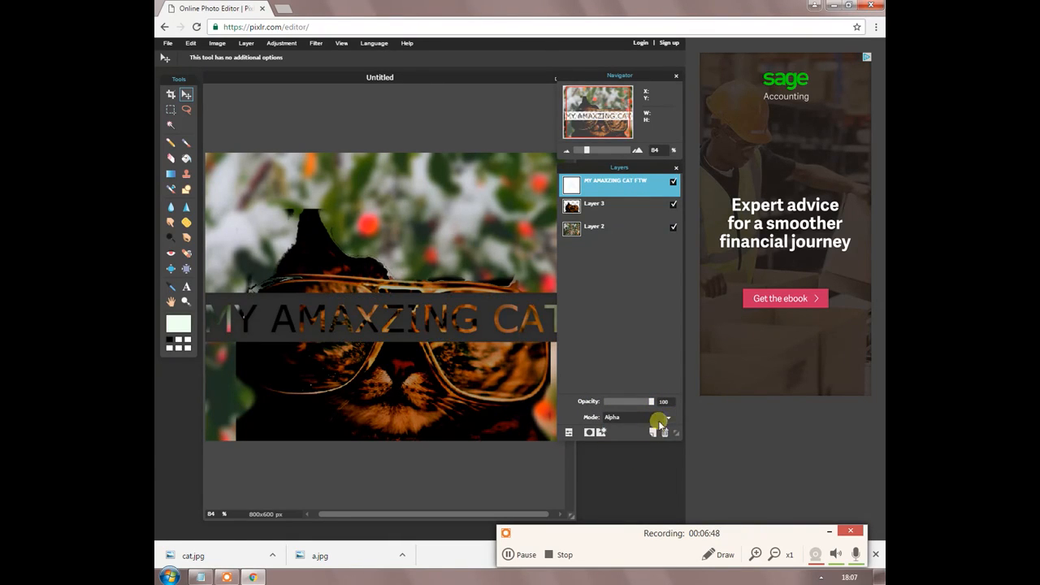
left_click(666, 416)
left_click(622, 471)
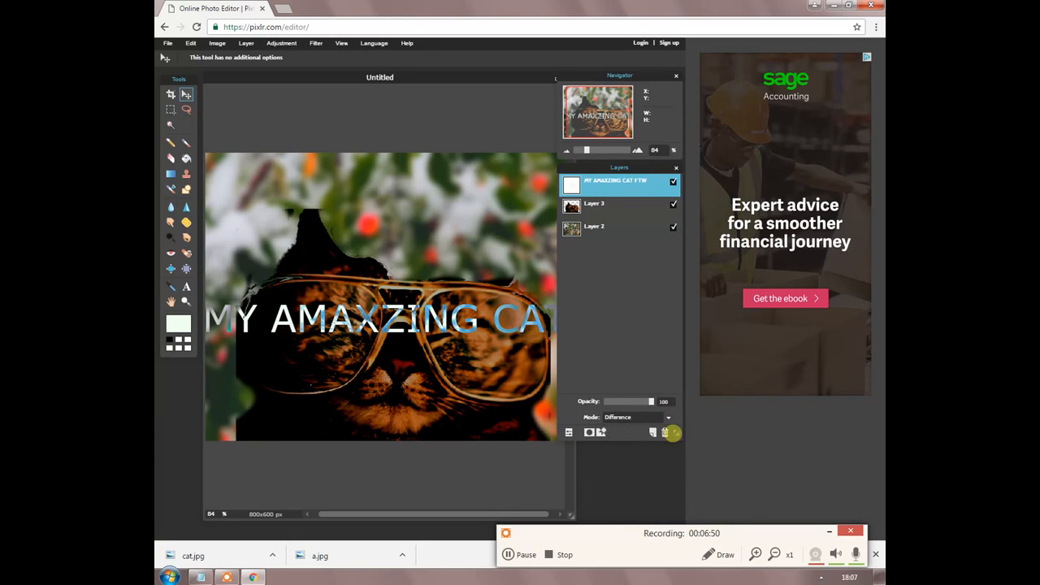
left_click(668, 417)
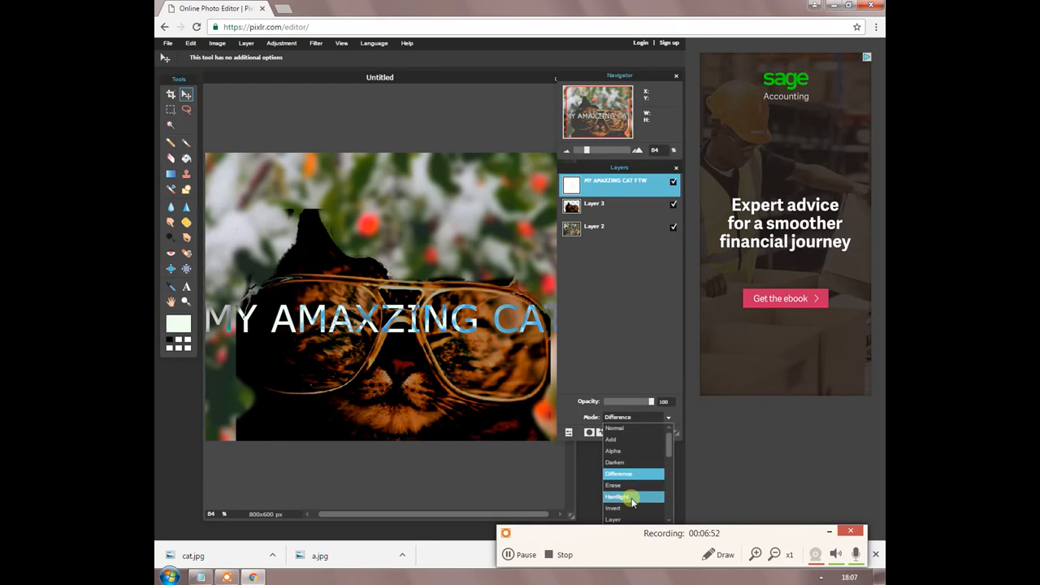
left_click(633, 497)
left_click(667, 417)
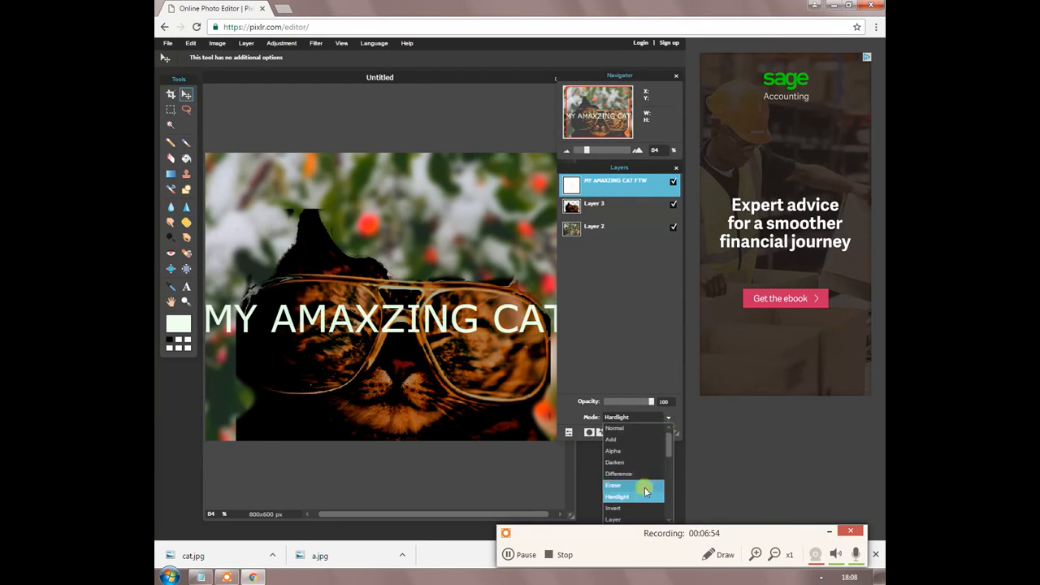
scroll(630, 497, "down", 1)
left_click(627, 502)
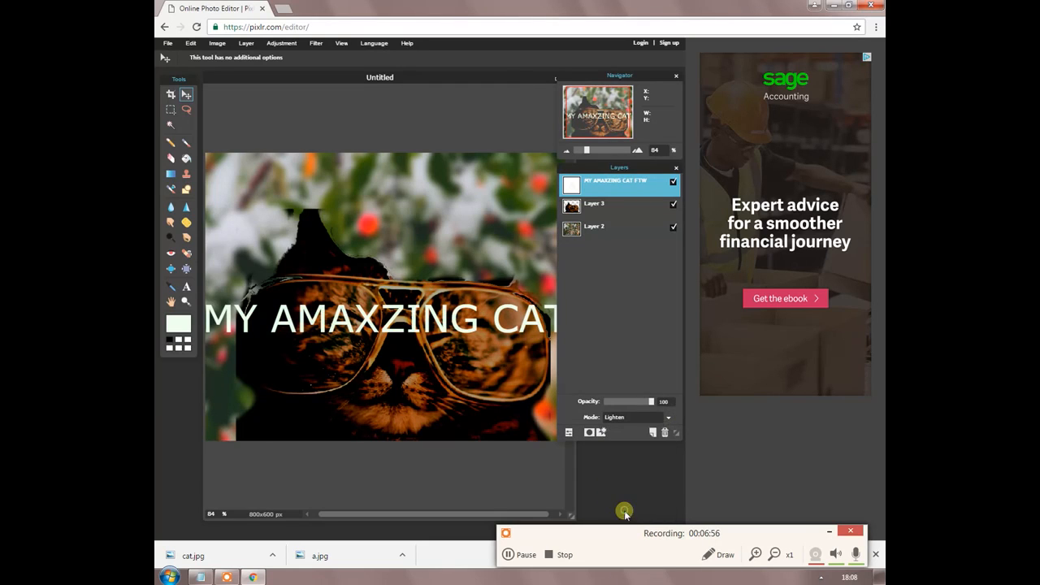
Step: Set the text layer's blend mode to Overlay and move the text up over the snowy background above the glasses
left_click(668, 416)
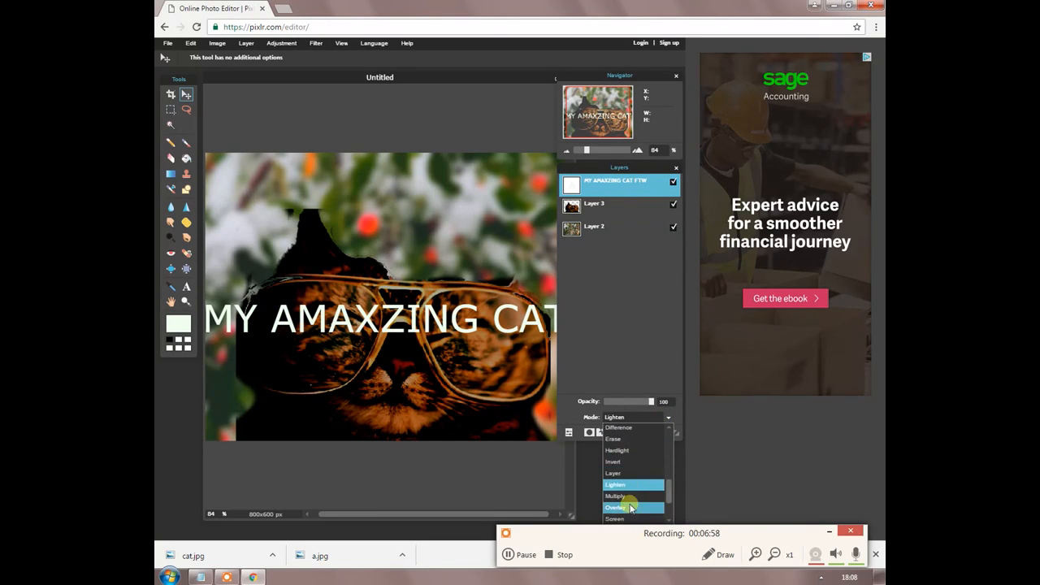
left_click(637, 486)
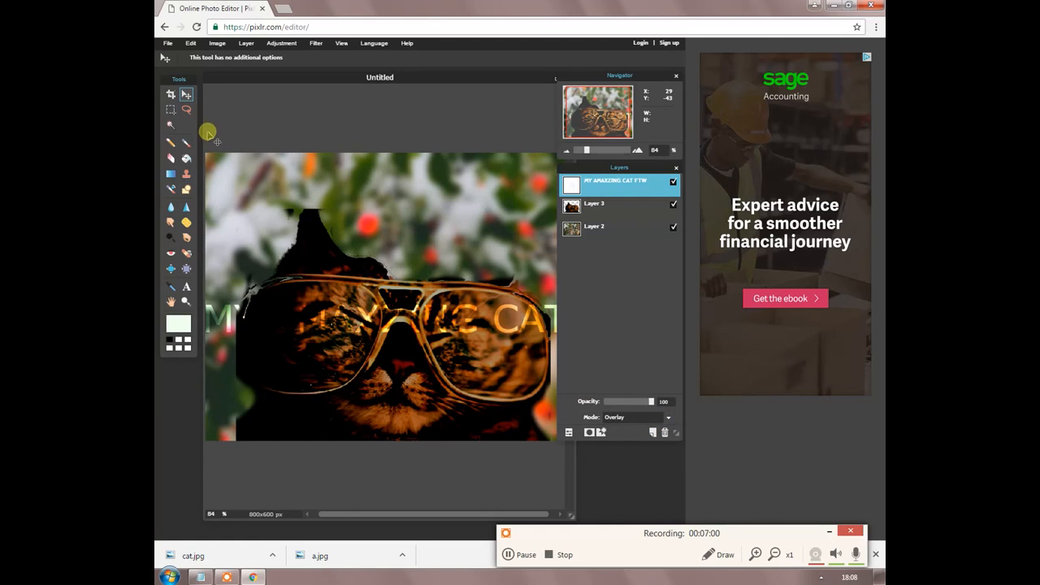
left_click_drag(358, 325, 367, 218)
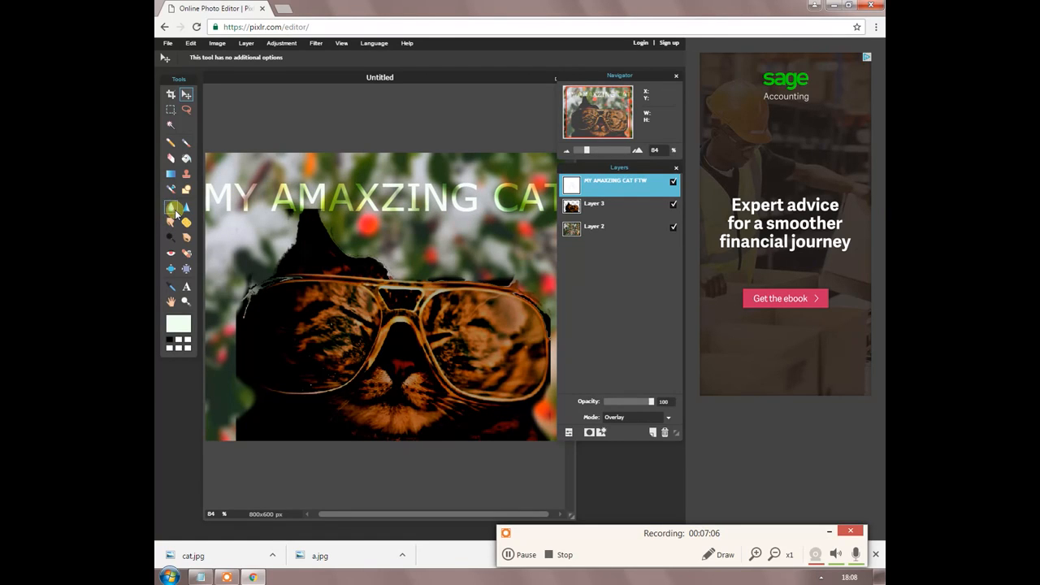
Step: Choose the Brush tool and add a new empty layer directly above Layer 3, beneath the text layer
left_click(170, 109)
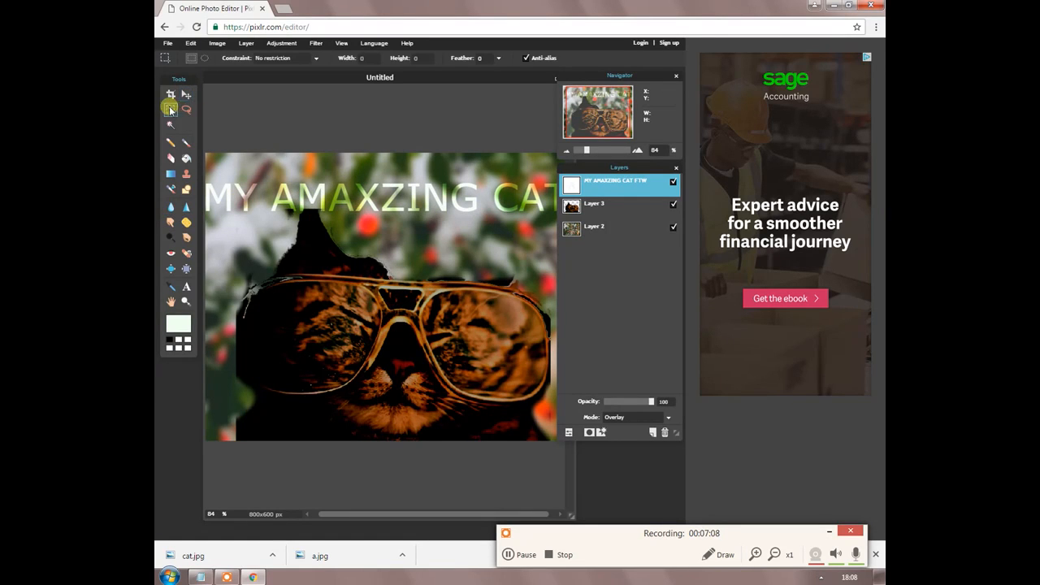
left_click(188, 145)
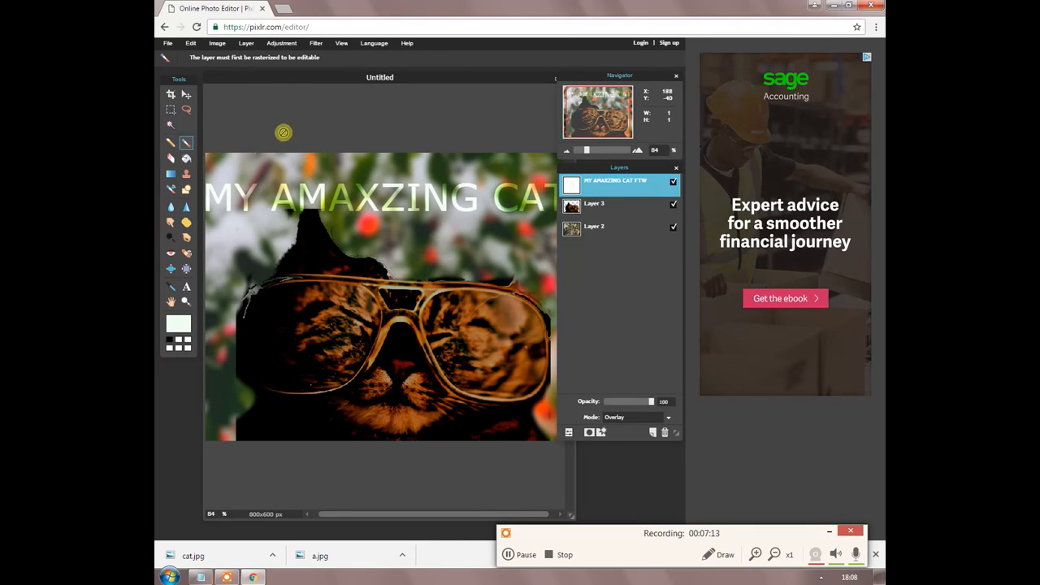
left_click(594, 212)
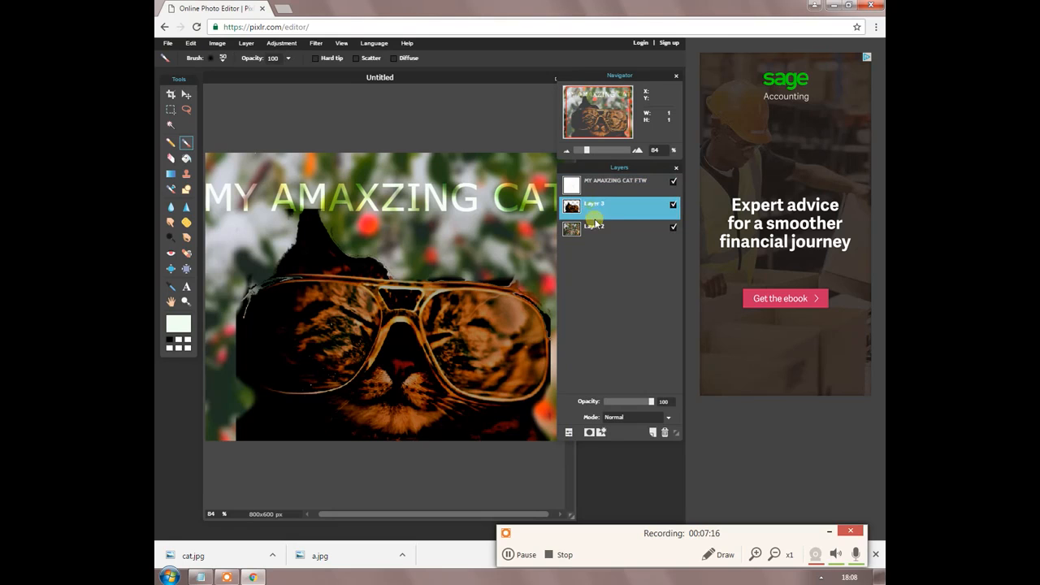
left_click(653, 433)
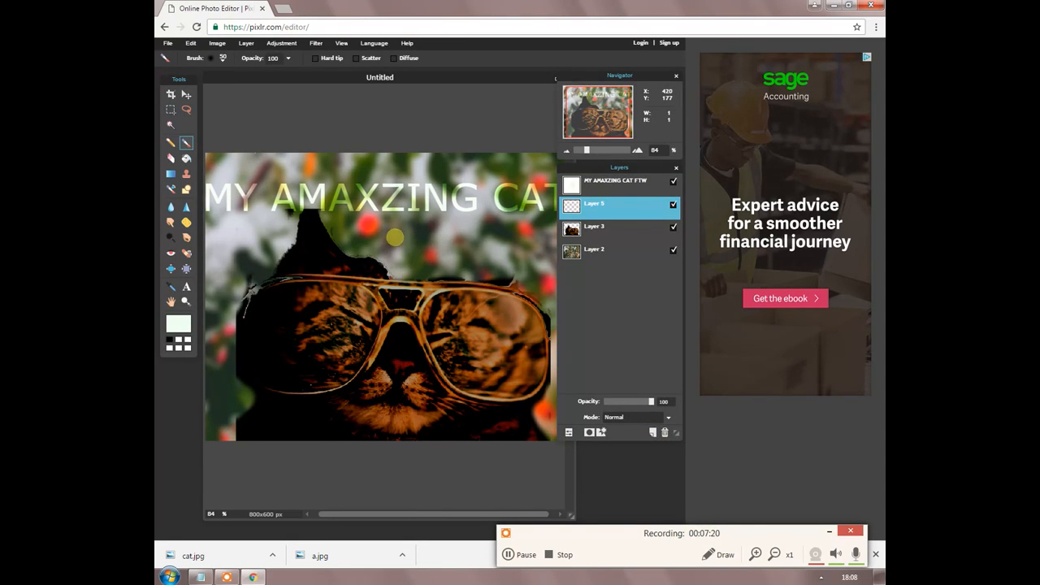
Step: Paint a white triangle with the soft 50 brush above the glasses on Layer 5, and a thick stroke over it with the hard 30 brush
mouse_move(436, 232)
left_mouse_down()
mouse_move(422, 270)
mouse_move(486, 273)
mouse_move(437, 233)
left_mouse_up()
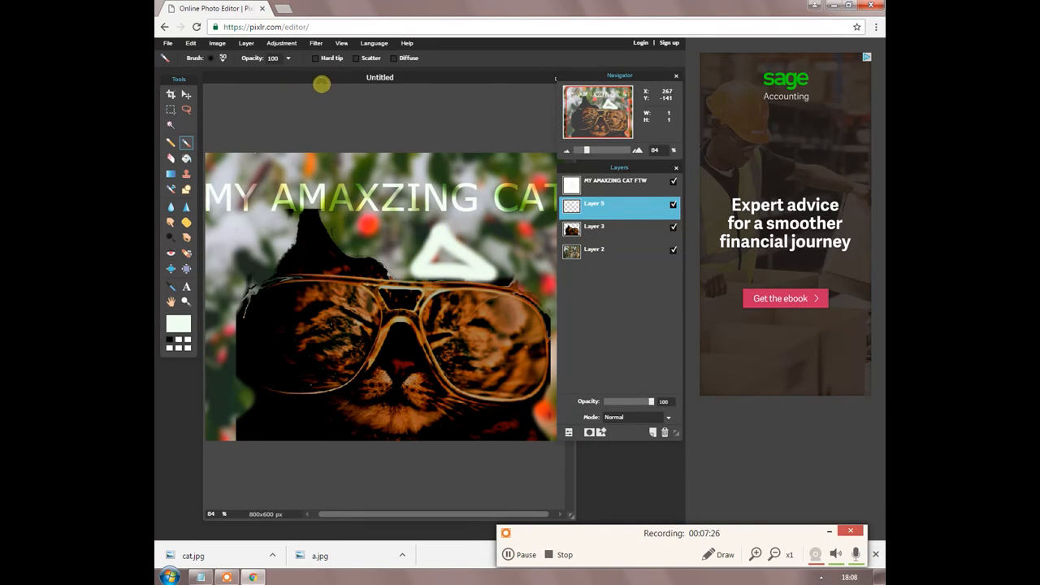
left_click(221, 59)
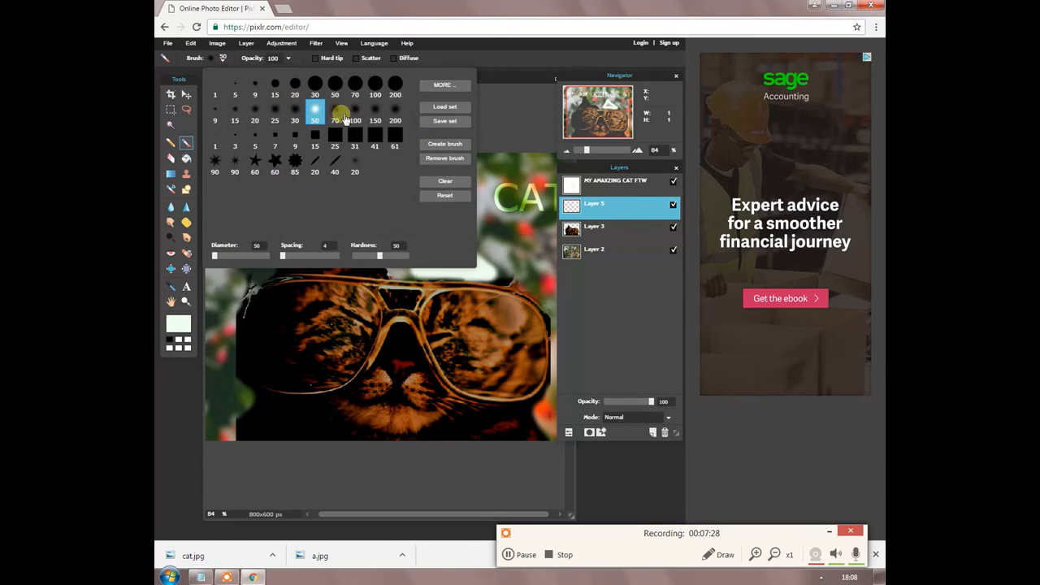
left_click(313, 85)
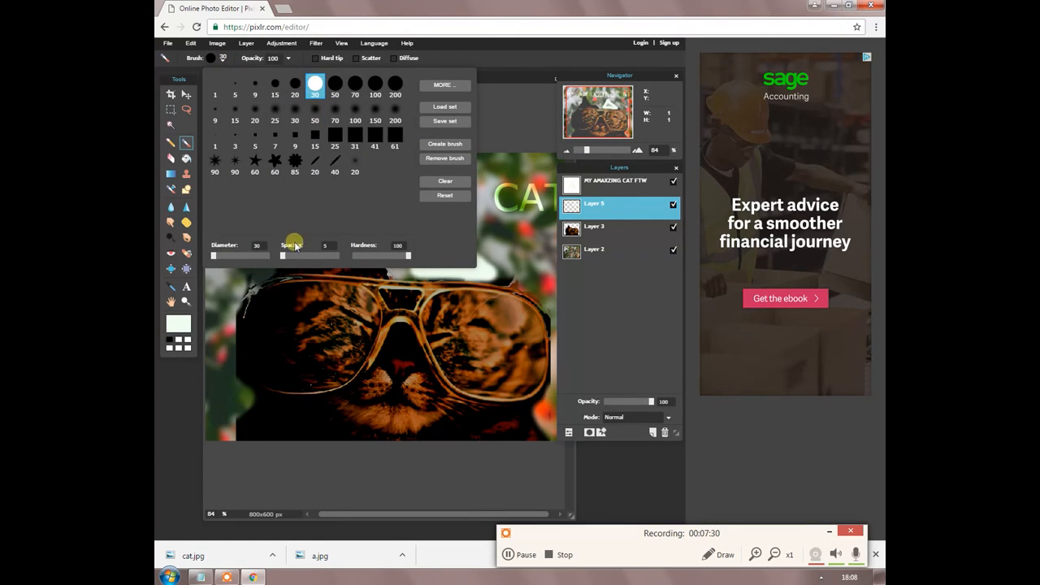
mouse_move(511, 254)
left_mouse_down()
mouse_move(452, 231)
mouse_move(531, 248)
mouse_move(381, 225)
left_mouse_up()
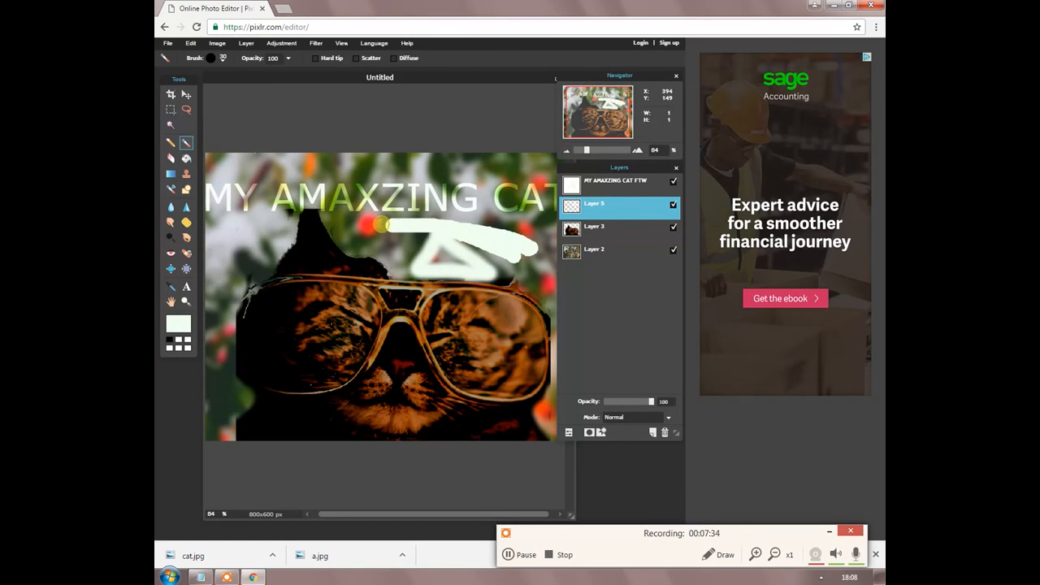
Step: Swell the white brush marks on Layer 5 with the Bloat tool at size 150 and strength 50
left_click(186, 269)
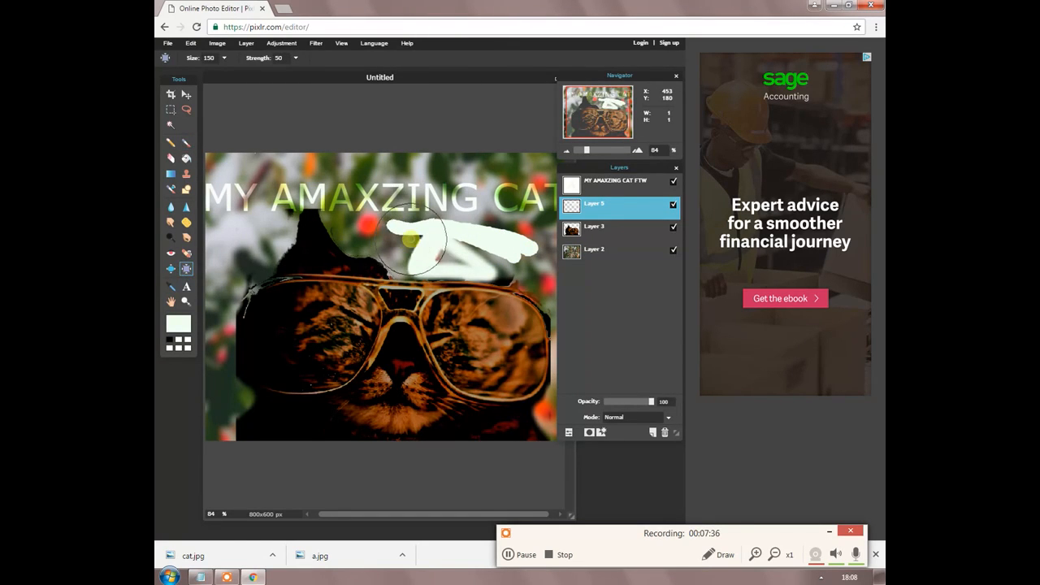
left_click(170, 270)
left_click(468, 237)
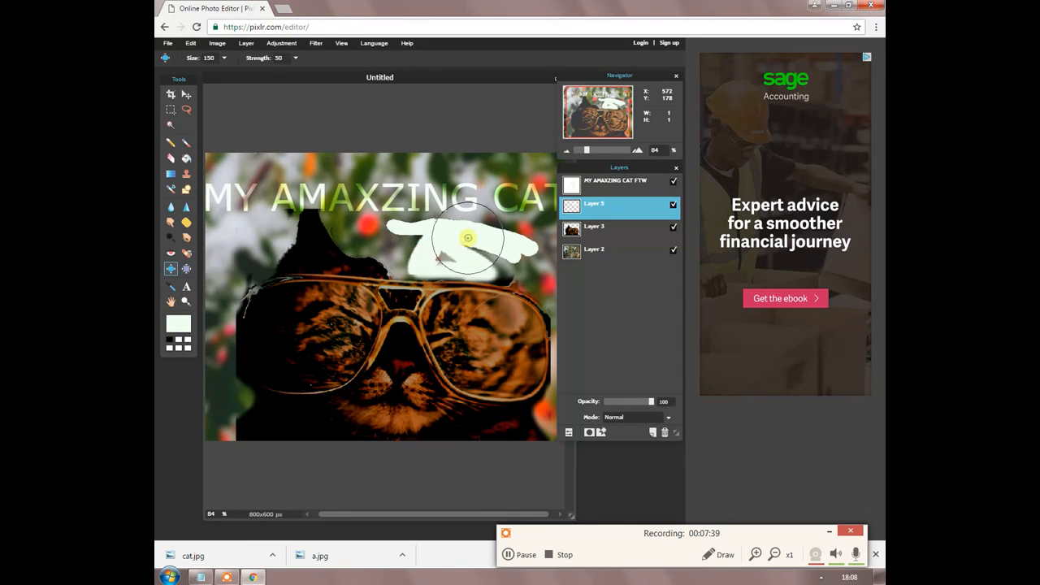
Step: On Layer 3, clone the inner lower edge of the left lens over the cat's nose with the Clone Stamp tool
left_click(187, 254)
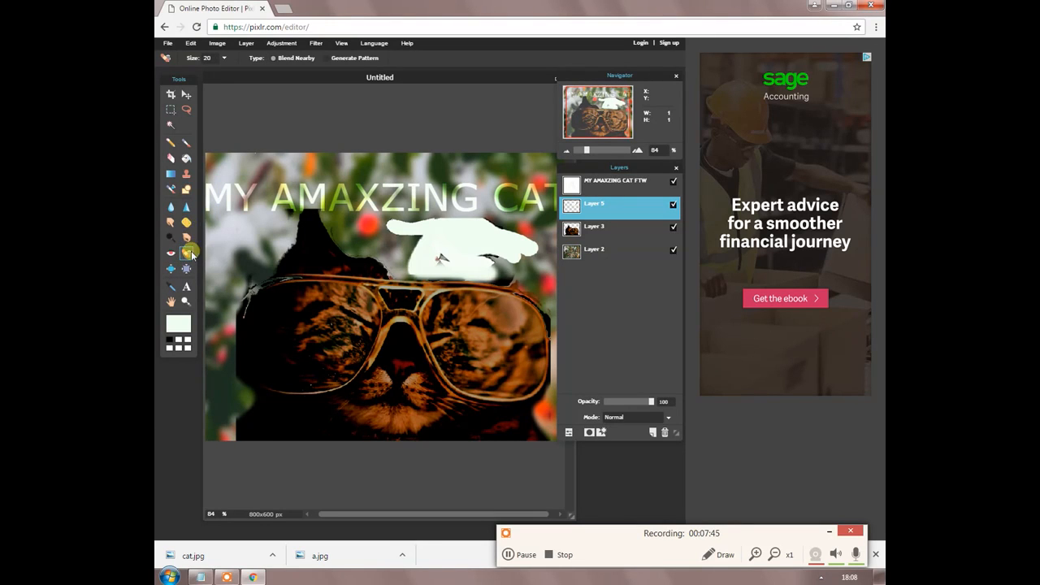
left_click(186, 173)
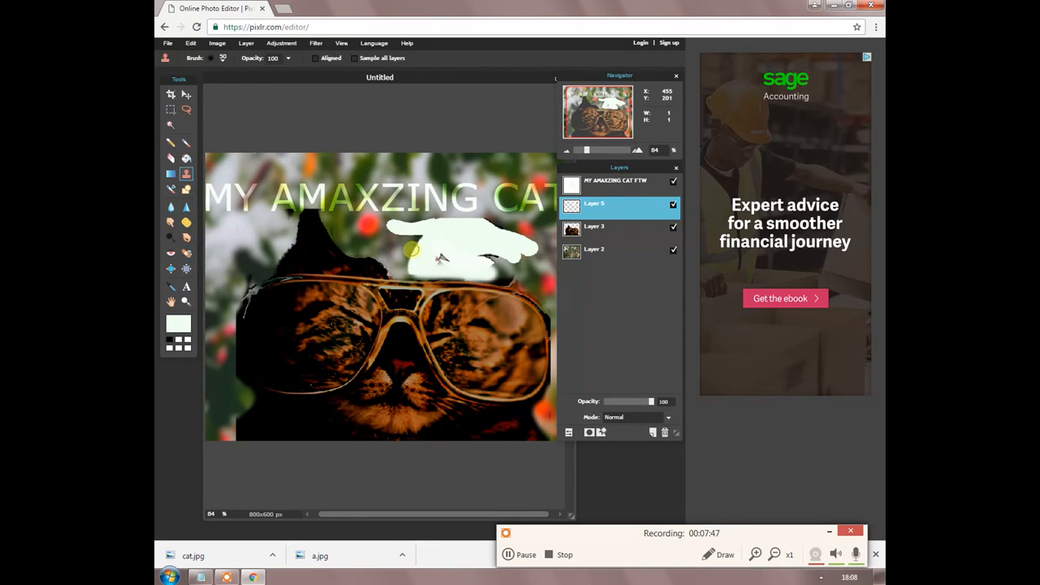
left_click(588, 230)
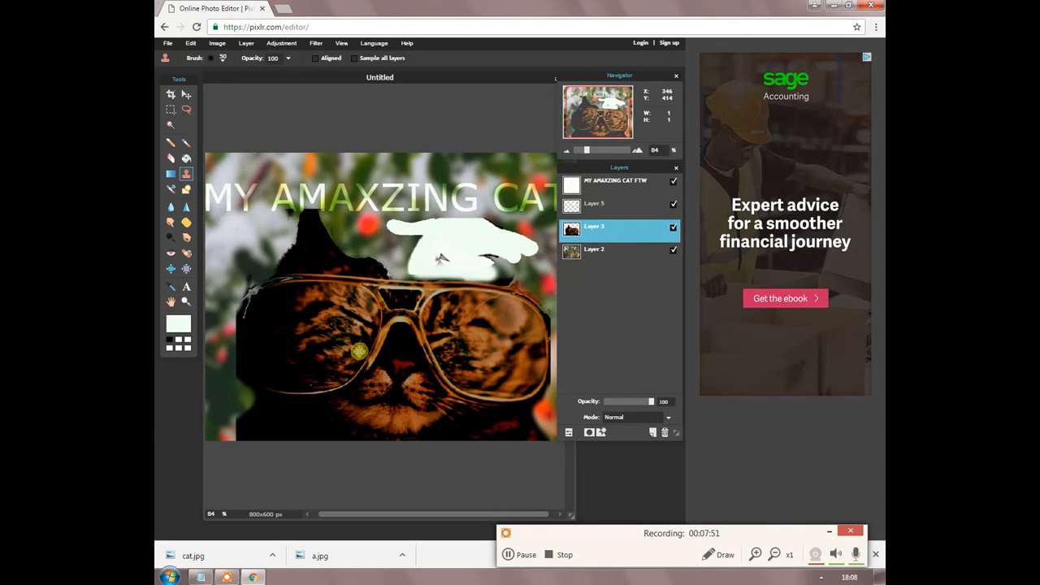
left_click(358, 351, "ctrl")
mouse_move(400, 362)
left_mouse_down()
mouse_move(421, 387)
mouse_move(411, 366)
mouse_move(422, 376)
left_mouse_up()
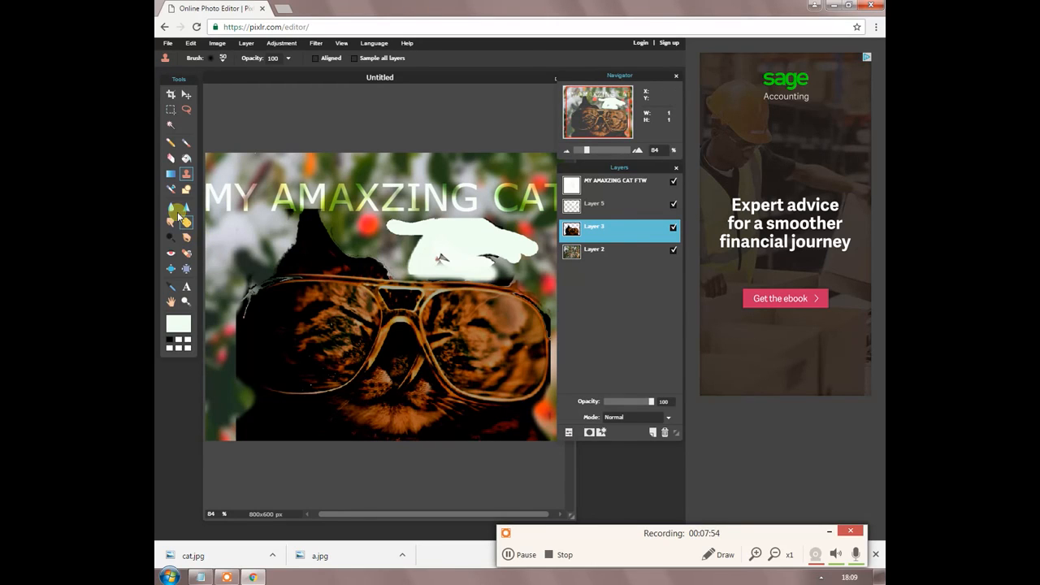
Step: Blur the cat's cutout edge above the glasses on Layer 3, using the square 41 brush for the corner near the bridge
left_click(173, 206)
left_click_drag(326, 274, 390, 270)
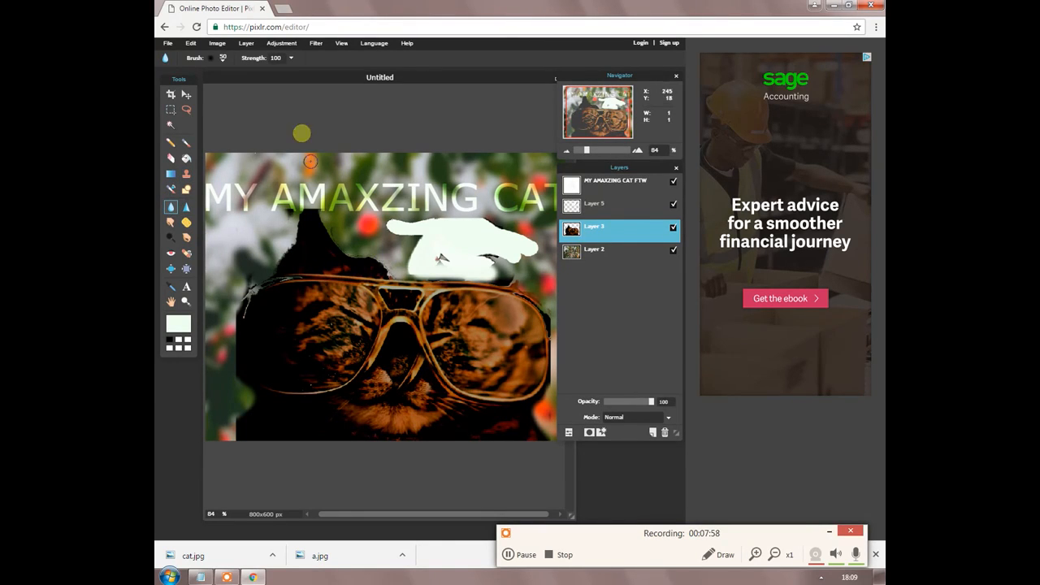
left_click(222, 58)
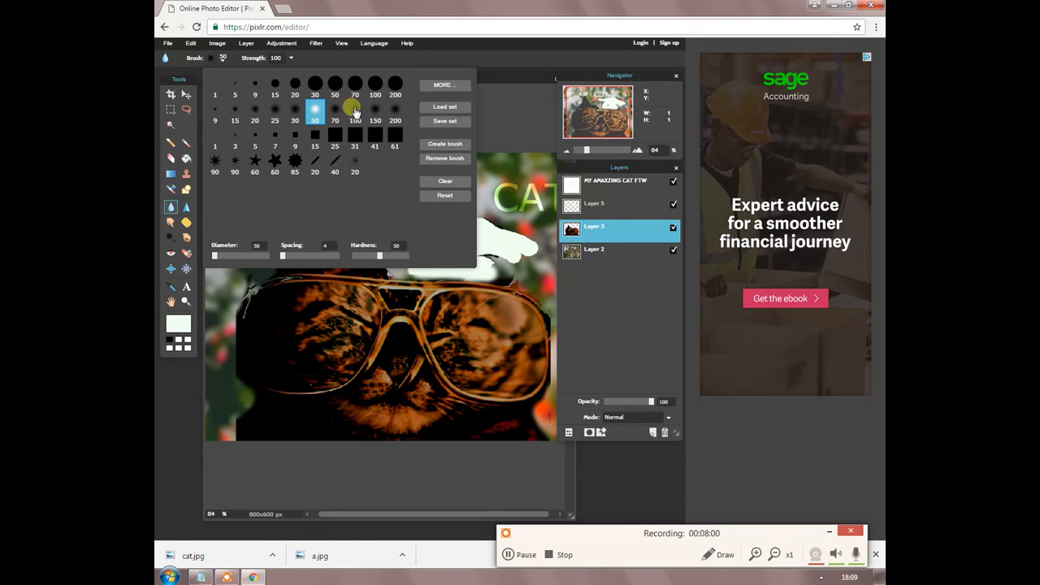
left_click(374, 135)
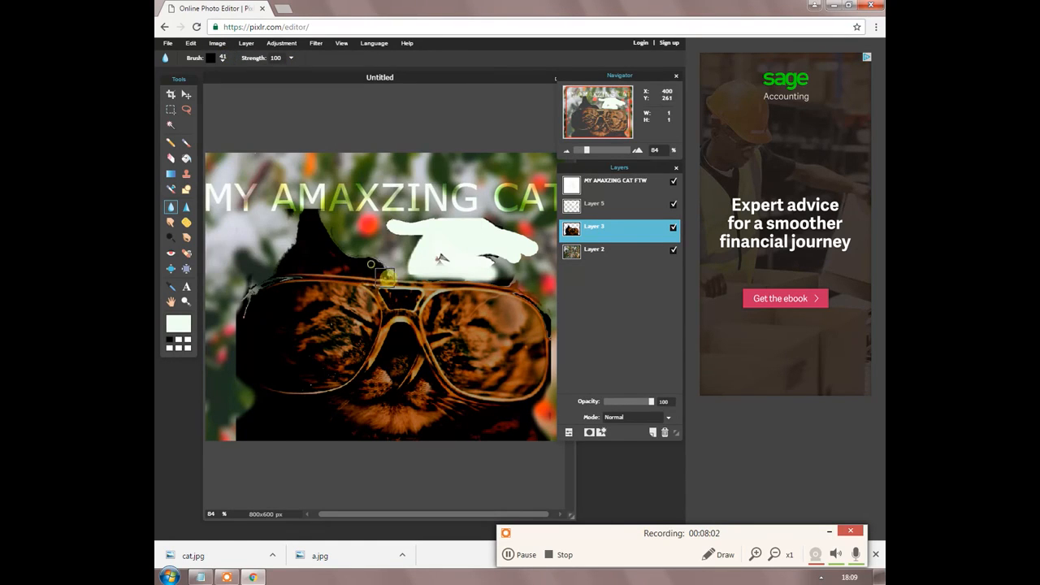
scroll(379, 260, "down", 1)
scroll(378, 260, "up", 5)
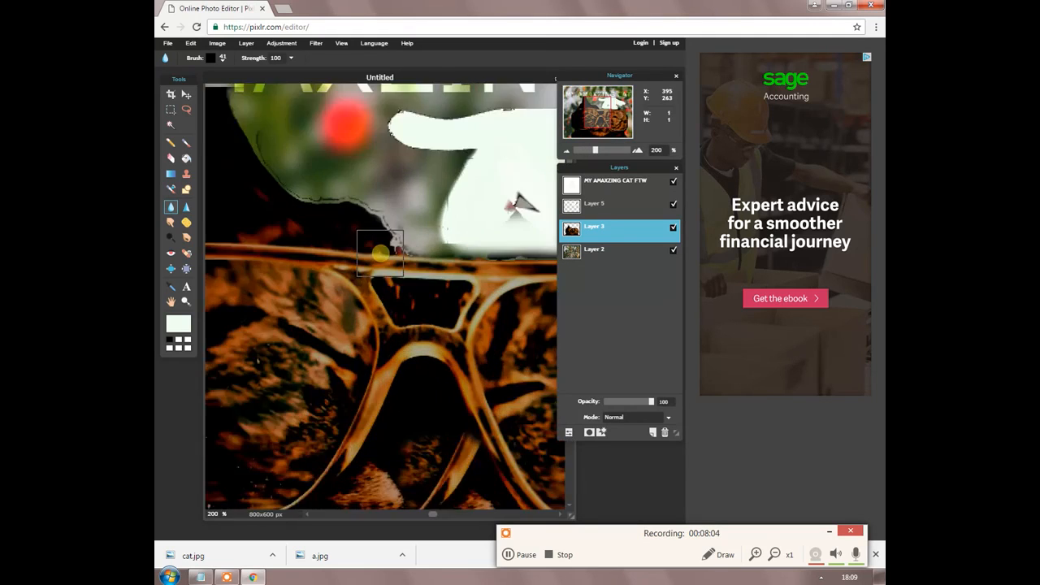
scroll(384, 244, "up", 2)
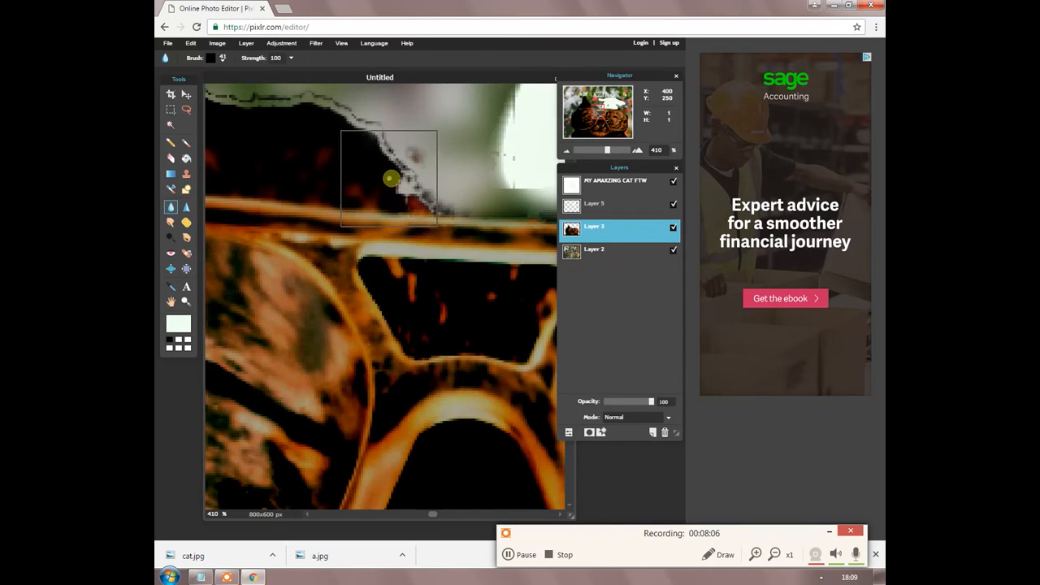
left_click_drag(395, 179, 405, 178)
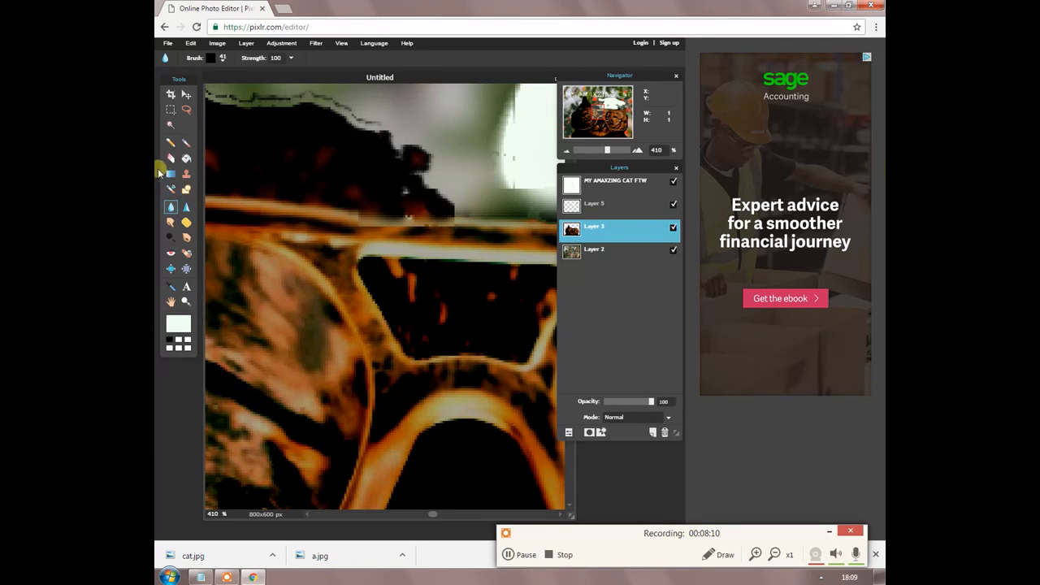
Step: Try a white Paint Bucket fill on the empty area around the cat on Layer 3, and undo it
left_click(186, 158)
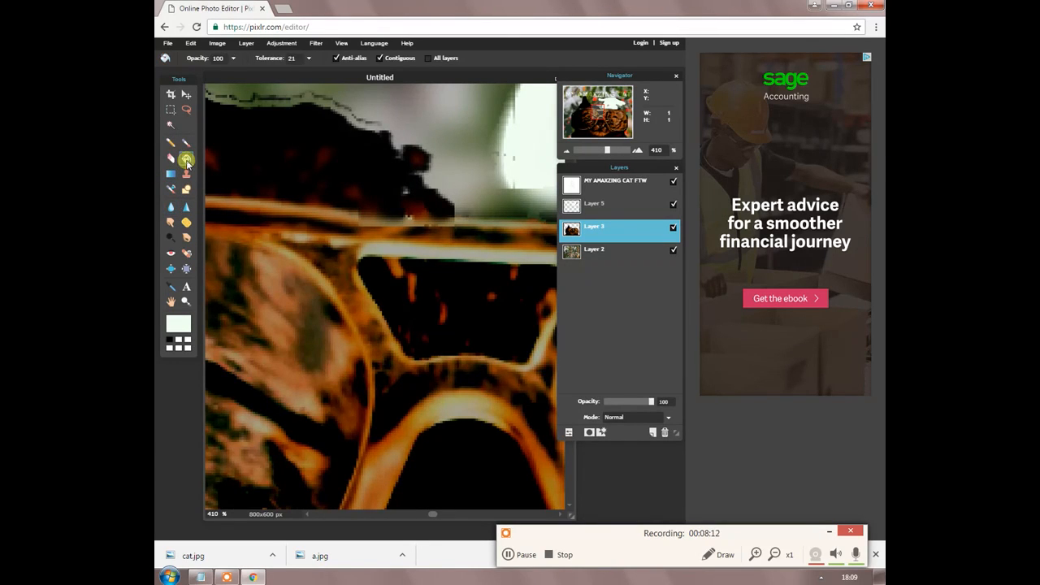
scroll(390, 194, "up", 1)
scroll(390, 194, "down", 3)
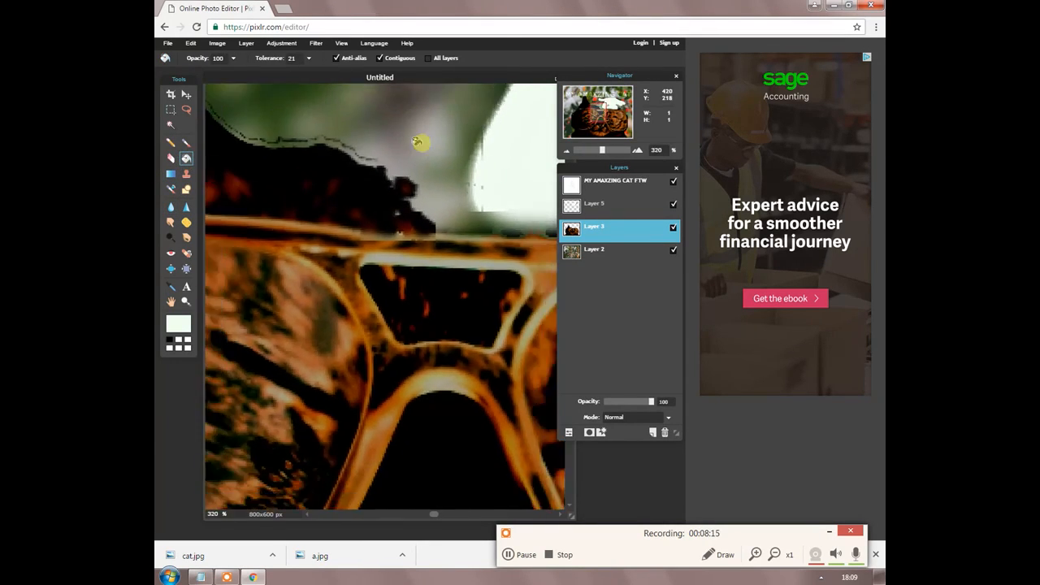
left_click(416, 154)
scroll(415, 170, "down", 5)
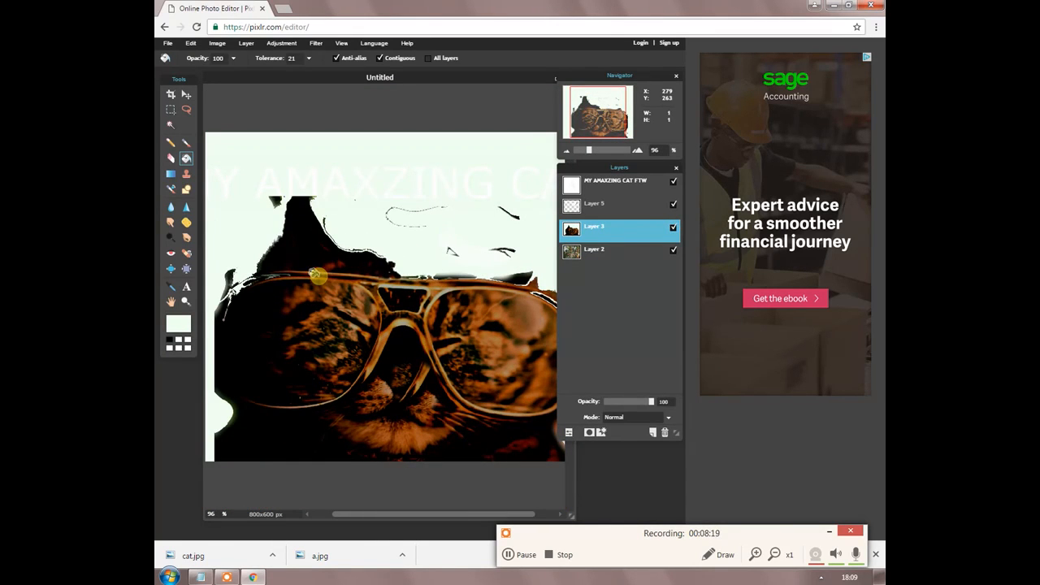
key("ctrl+z")
scroll(329, 234, "down", 2)
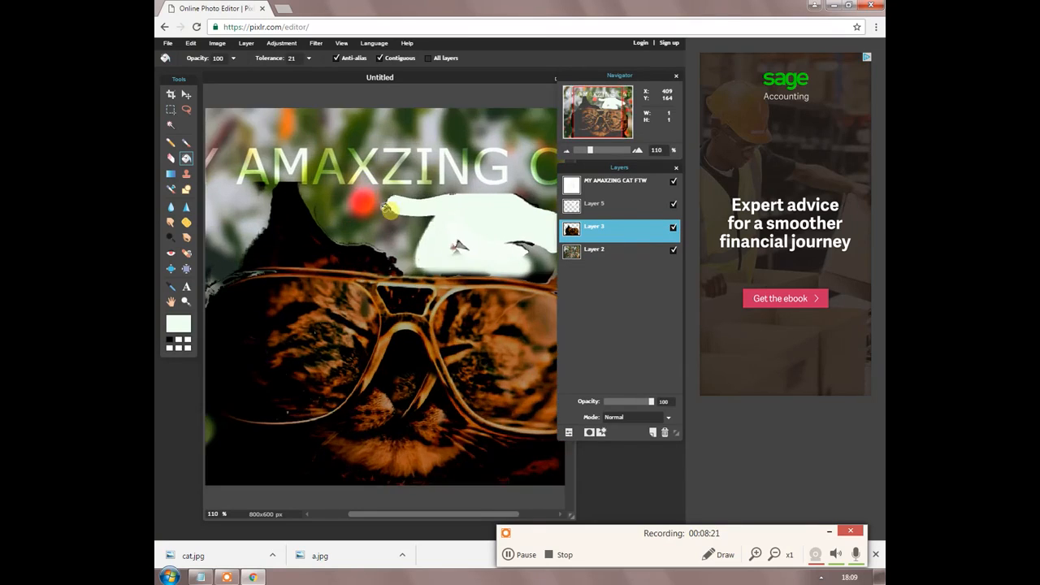
Step: Save the image to the Desktop as a JPEG named cattycatt with the quality set to 93
left_click(166, 44)
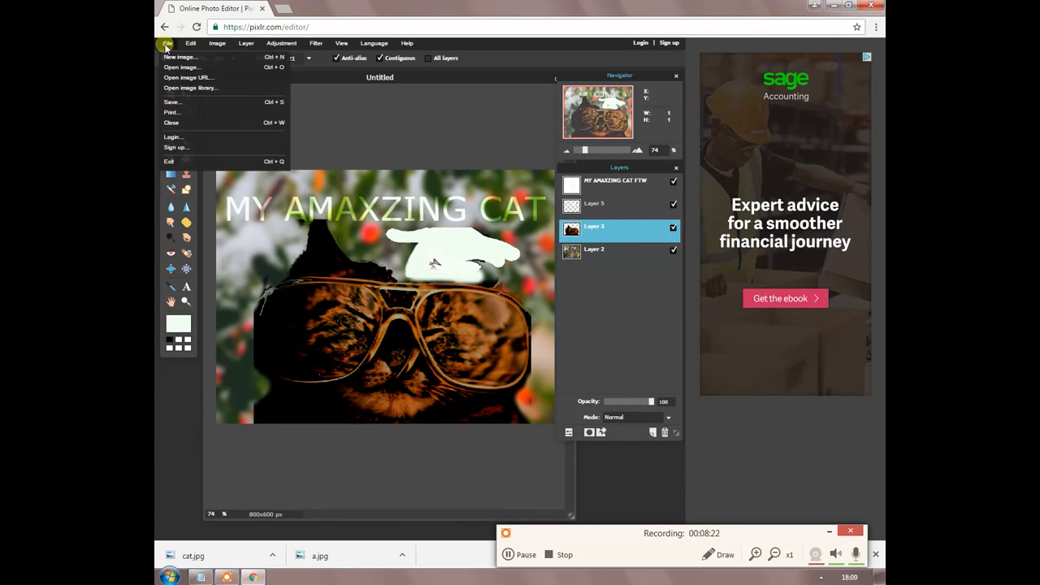
left_click(192, 101)
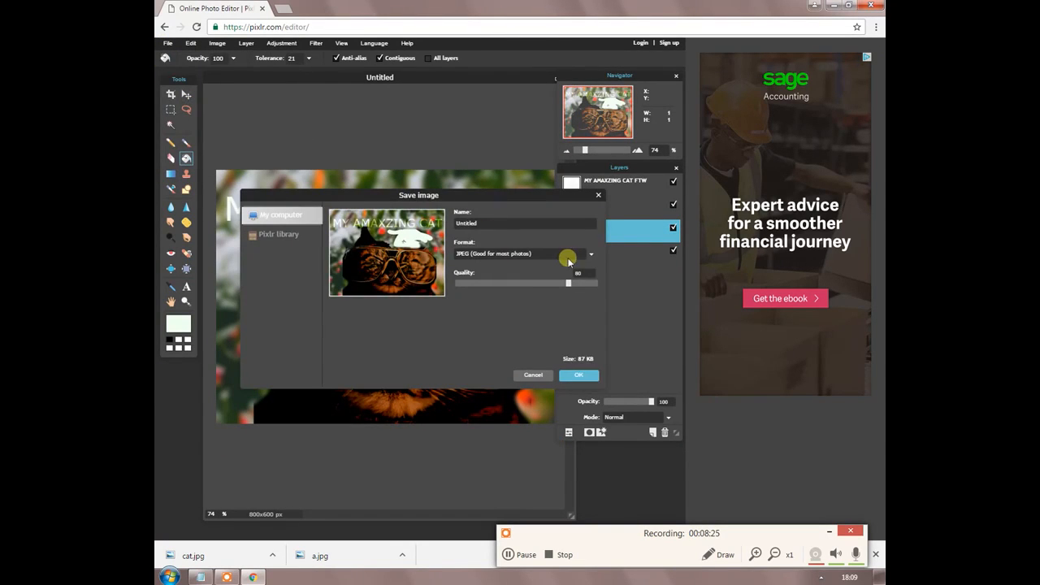
left_click_drag(513, 286, 588, 284)
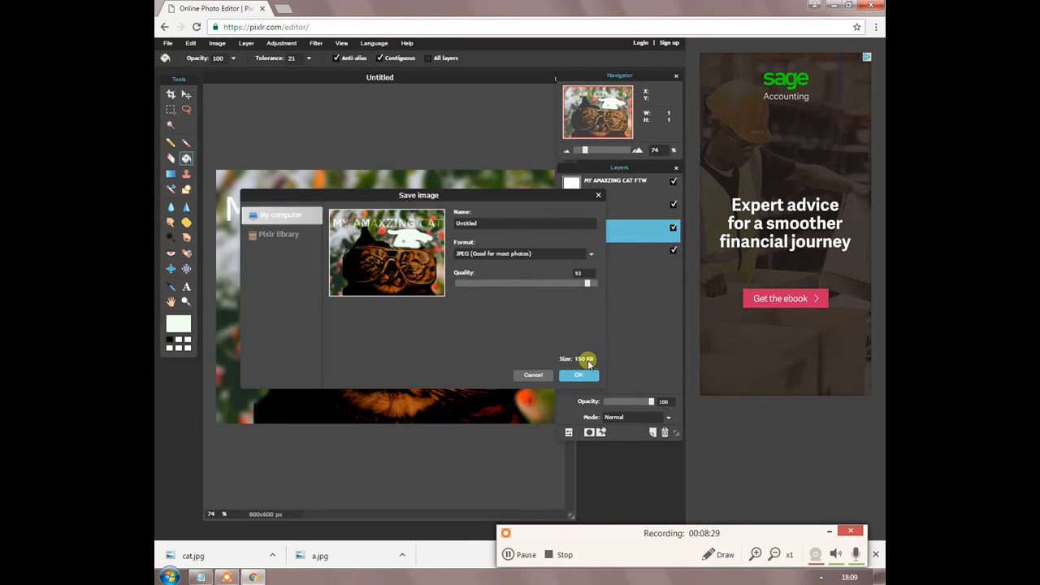
left_click(591, 255)
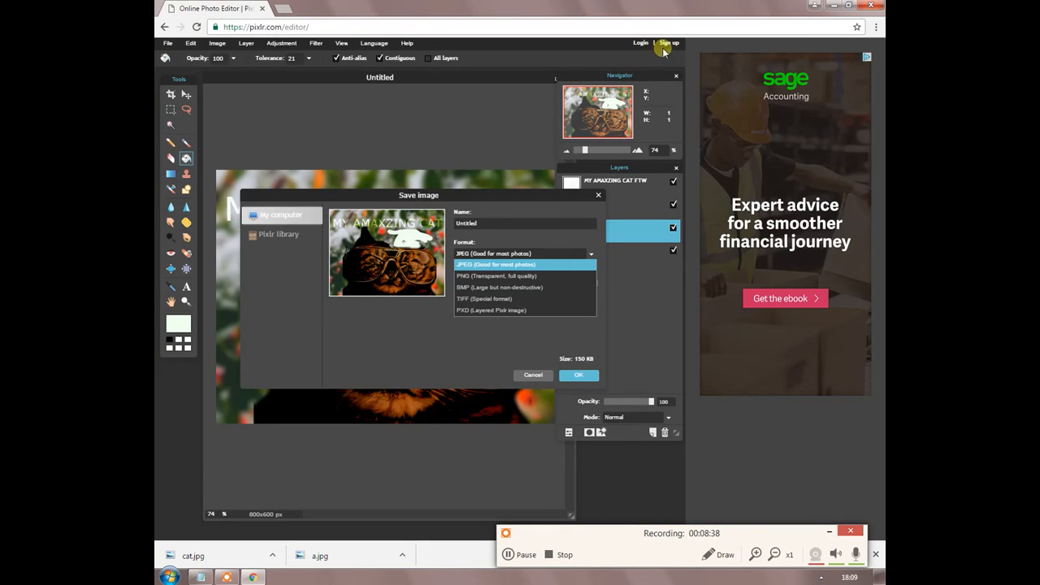
left_click(513, 200)
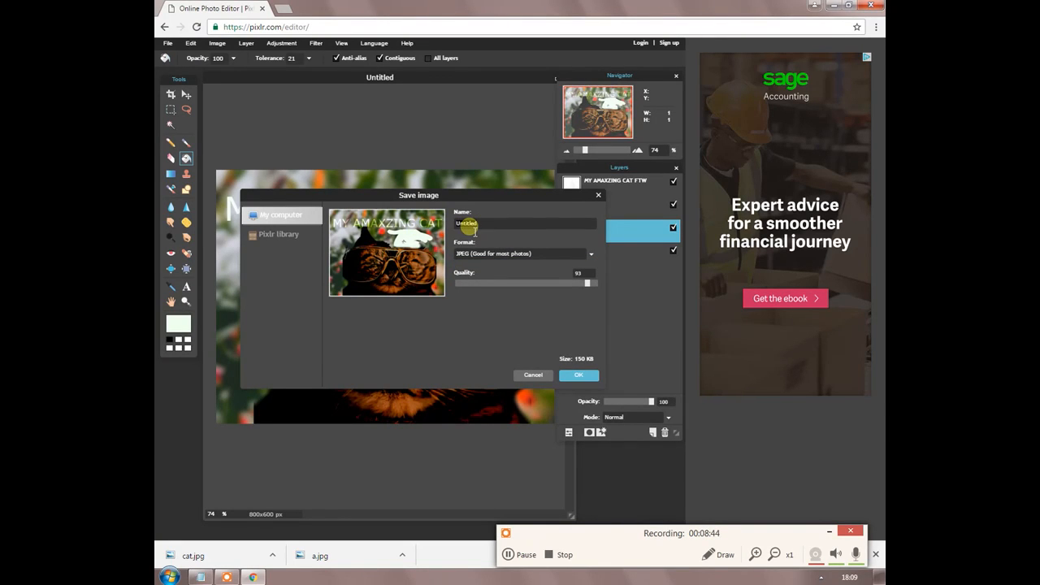
type("cattycatt")
left_click(580, 375)
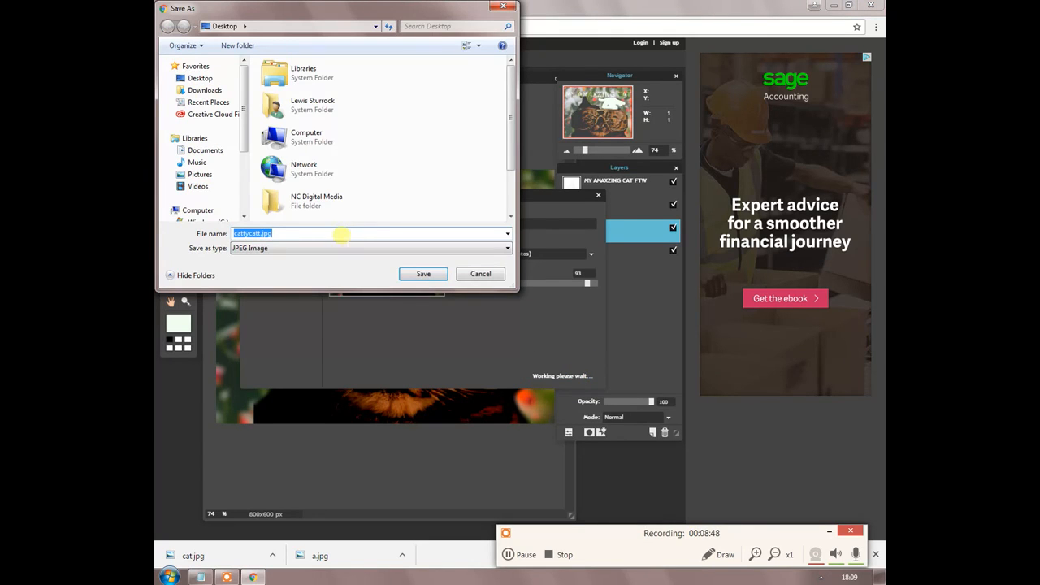
left_click(421, 273)
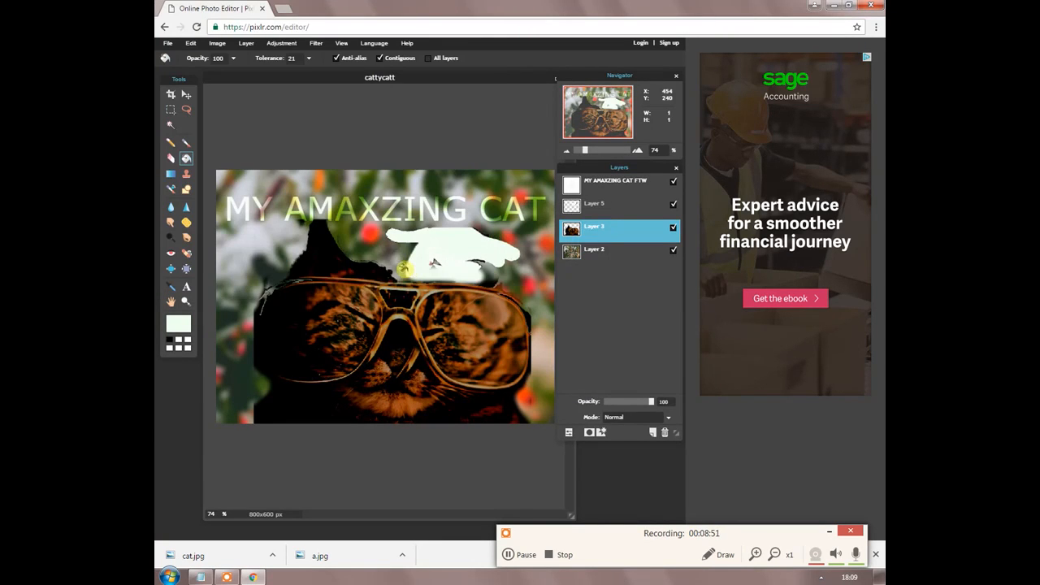